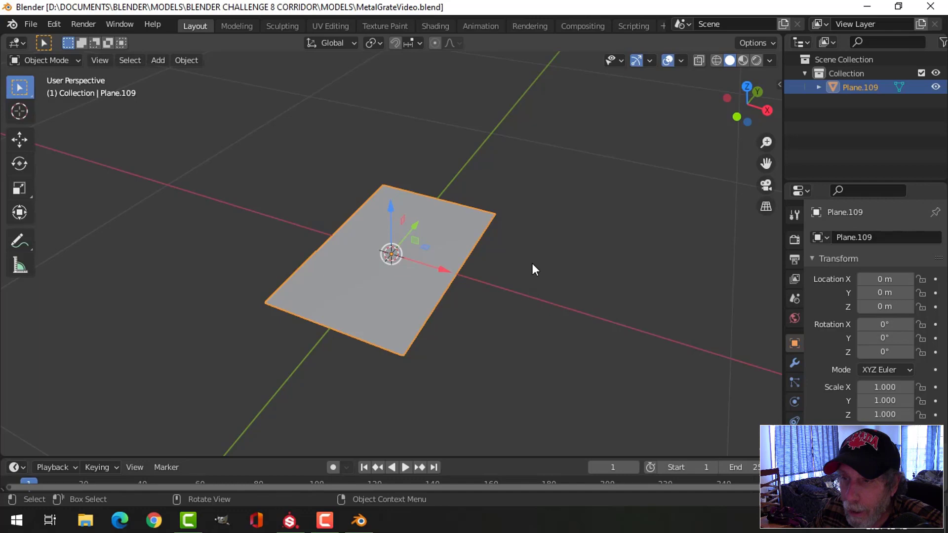
From top view, inset the plane's face in face mode to leave a thin border
middle_click_drag(532, 264, 544, 285)
scroll(557, 294, "down", 2)
key("KP_7")
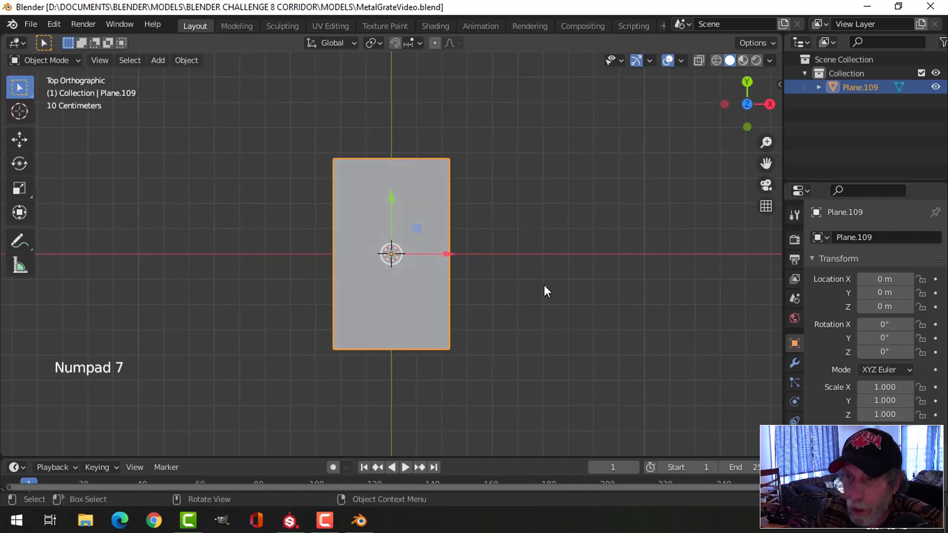
scroll(544, 290, "up", 1)
key("Tab")
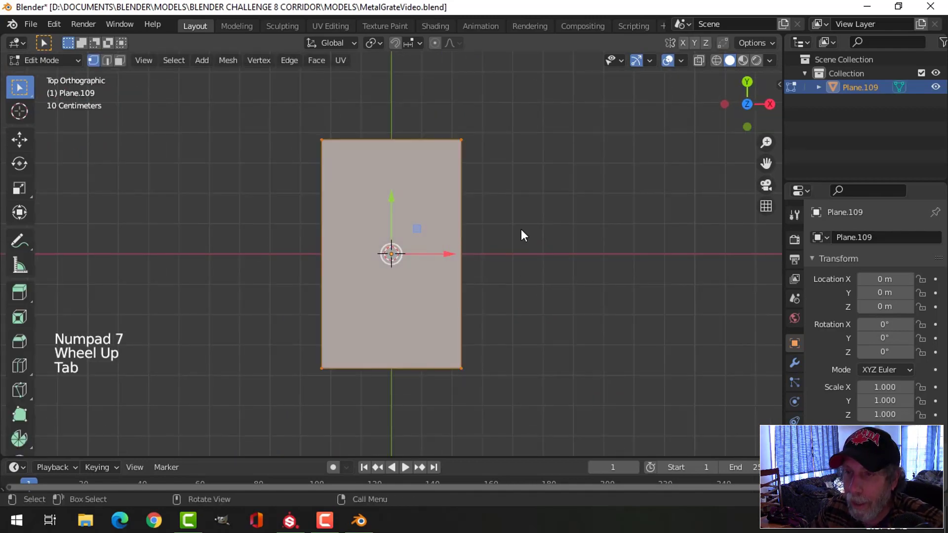
key("3")
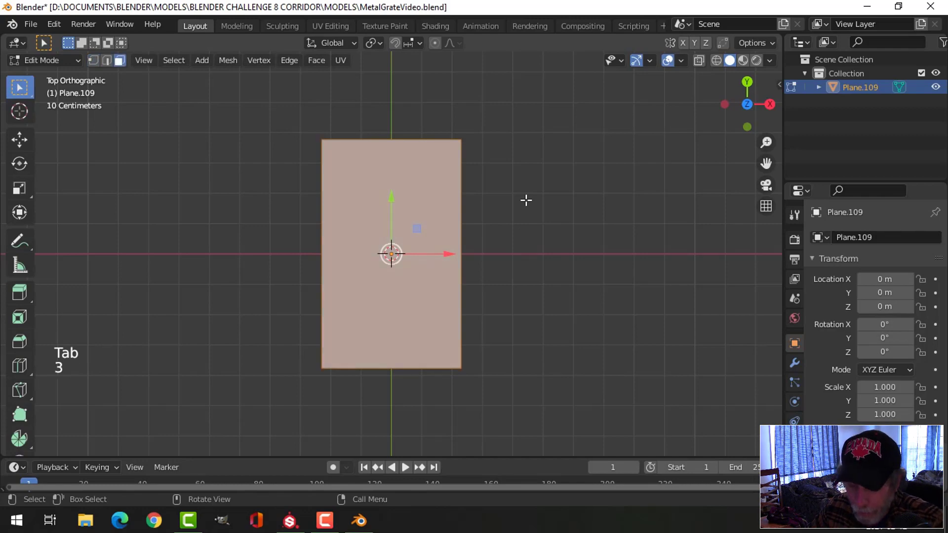
key("i")
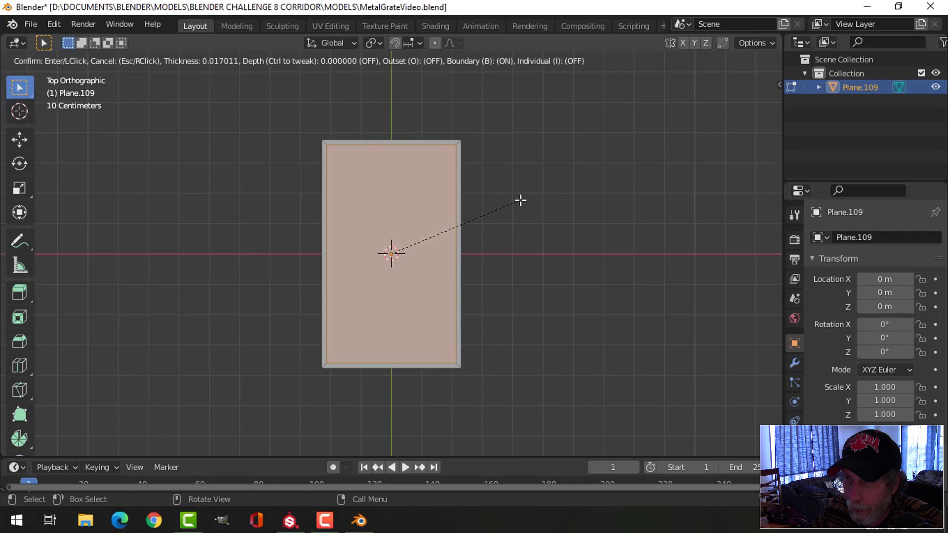
left_click(520, 200)
Add centred vertical and horizontal loop cuts across the plane, then deselect all
key("ctrl+r")
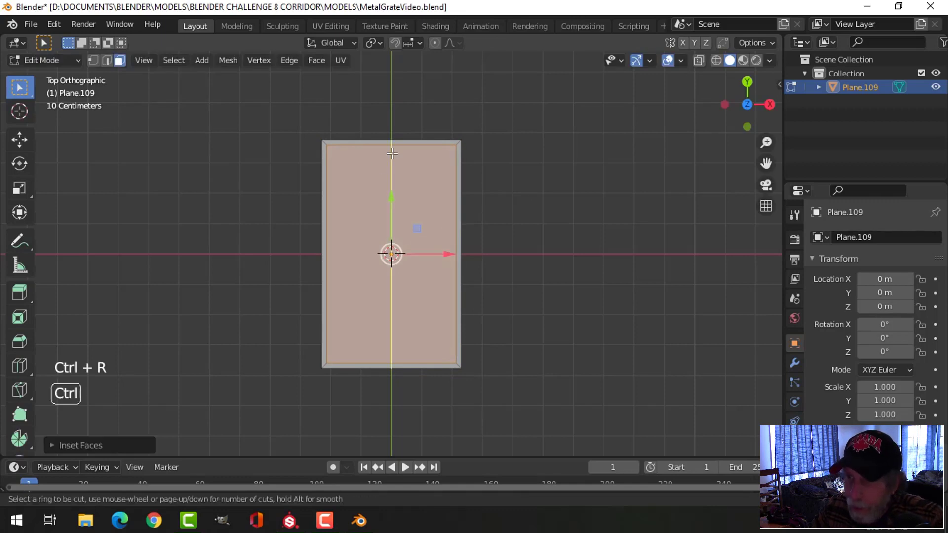
left_click(392, 154)
right_click(392, 154)
key("ctrl+r")
left_click(451, 248)
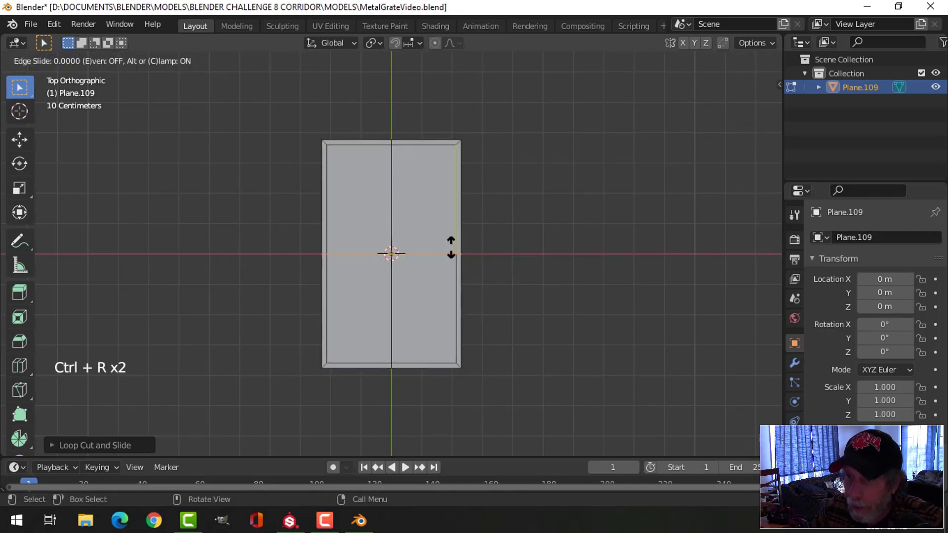
right_click(527, 249)
key("alt+a")
Circle-select all the plane's faces and Subdivide them with Number of Cuts set to 4
key("3")
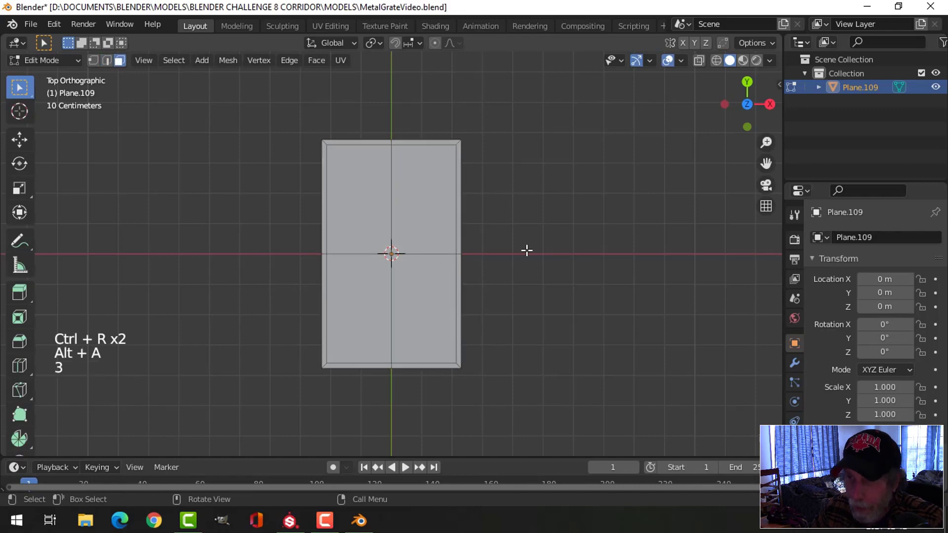
key("c")
mouse_move(413, 296)
left_mouse_down()
mouse_move(421, 254)
mouse_move(390, 254)
left_mouse_up()
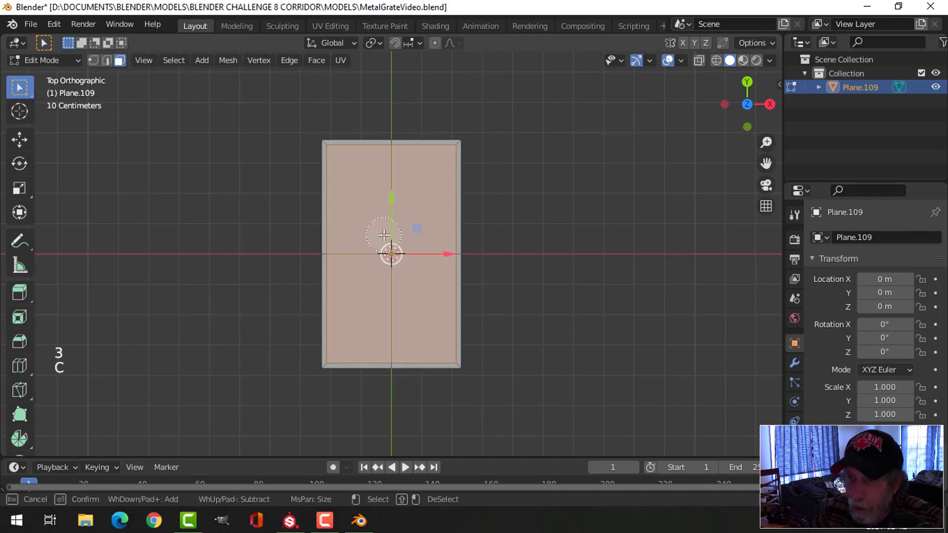
right_click(416, 196)
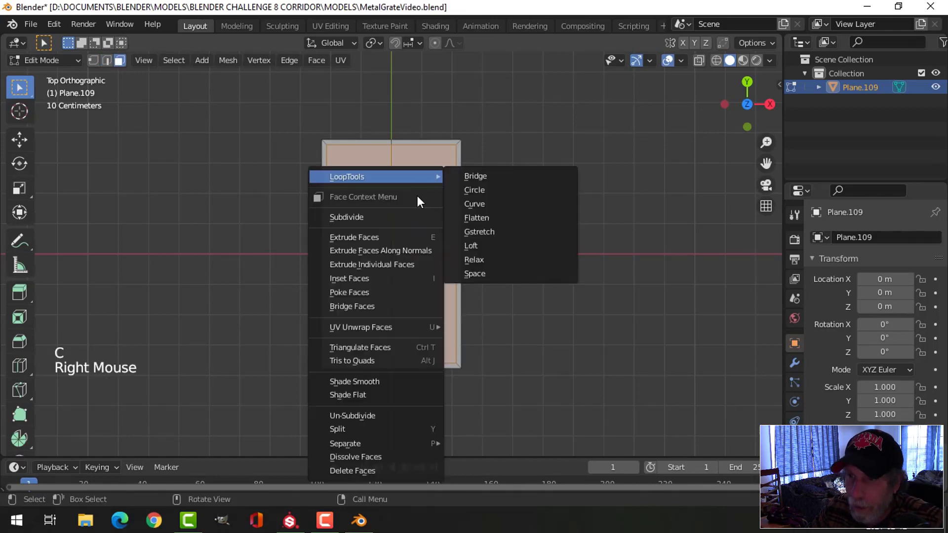
left_click(378, 212)
left_click(118, 446)
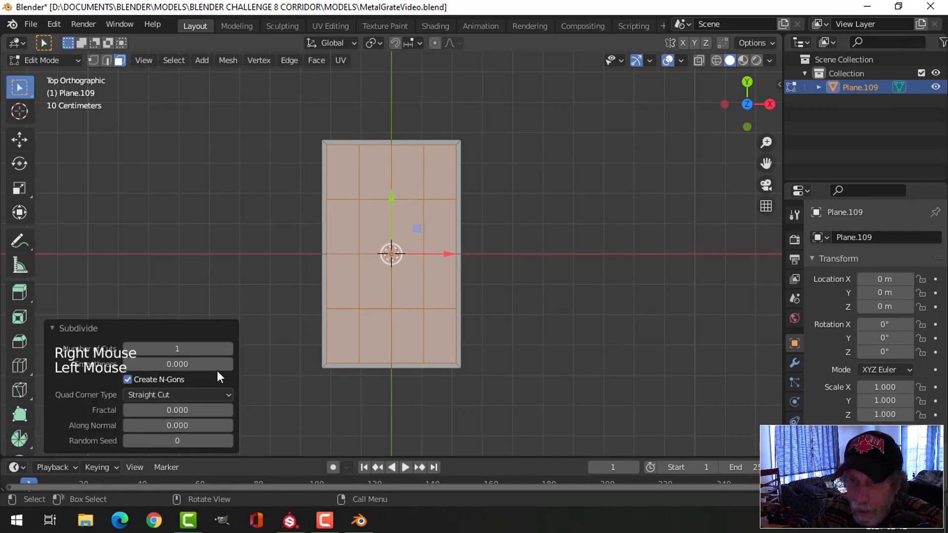
left_click(228, 349)
left_click(228, 348)
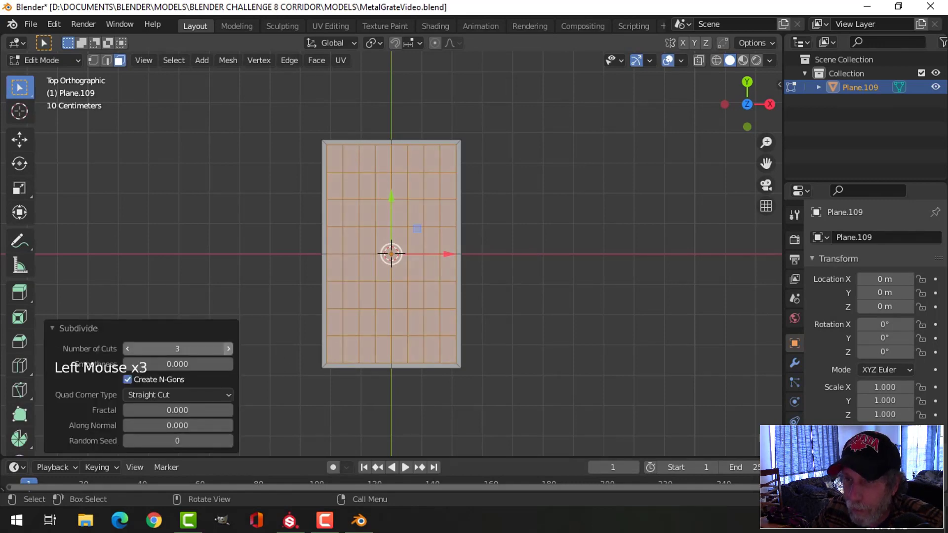
left_click(229, 348)
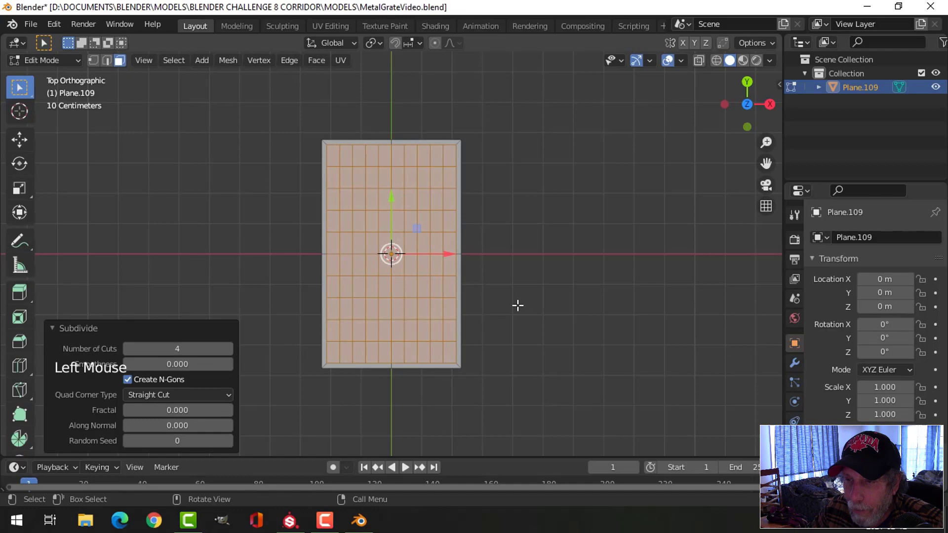
left_click(136, 328)
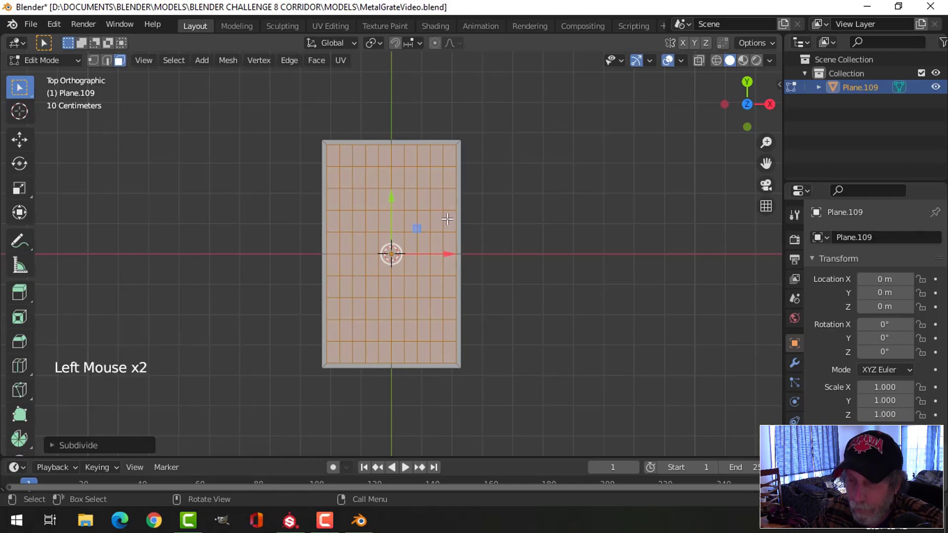
scroll(475, 204, "up", 1)
middle_click_drag(501, 188, 484, 207, "shift")
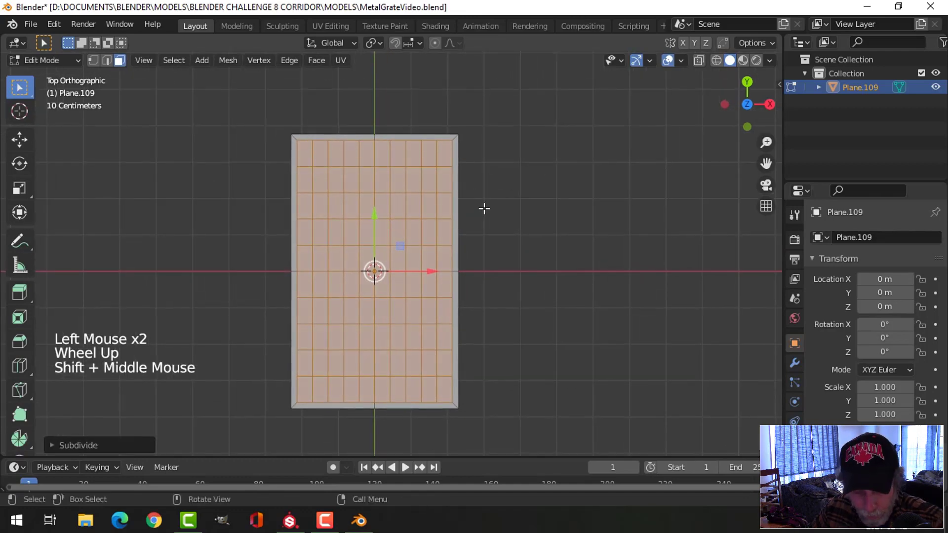
Poke the grid faces into triangles and inset each triangle individually with a thin border
key("space")
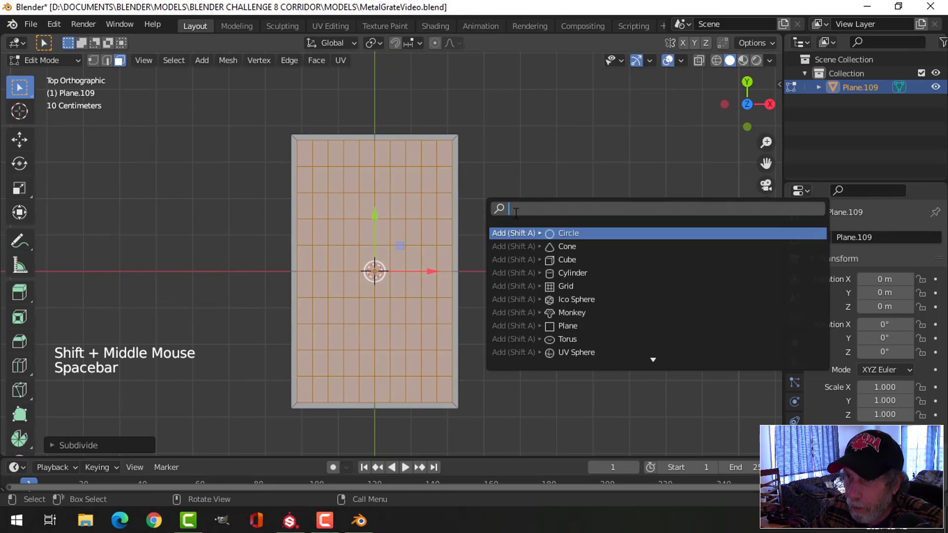
type("pok")
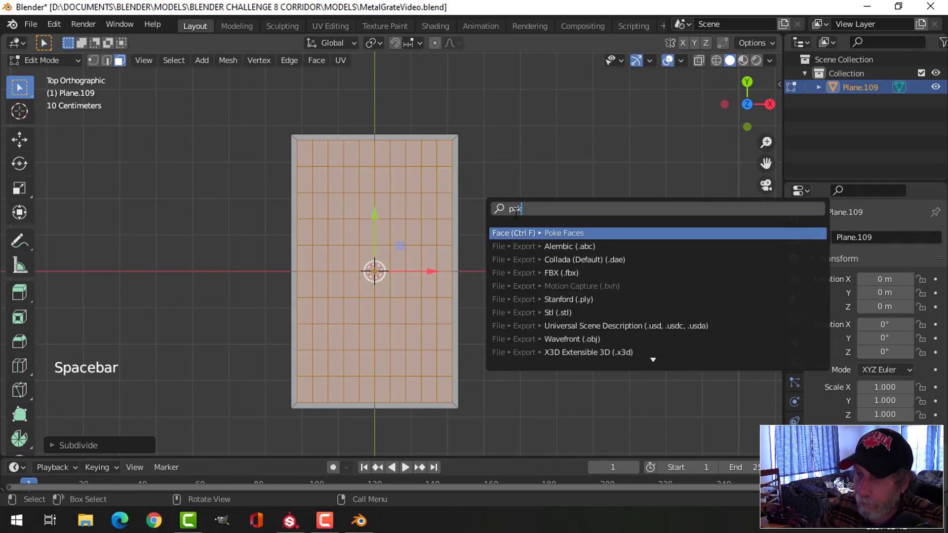
left_click(545, 234)
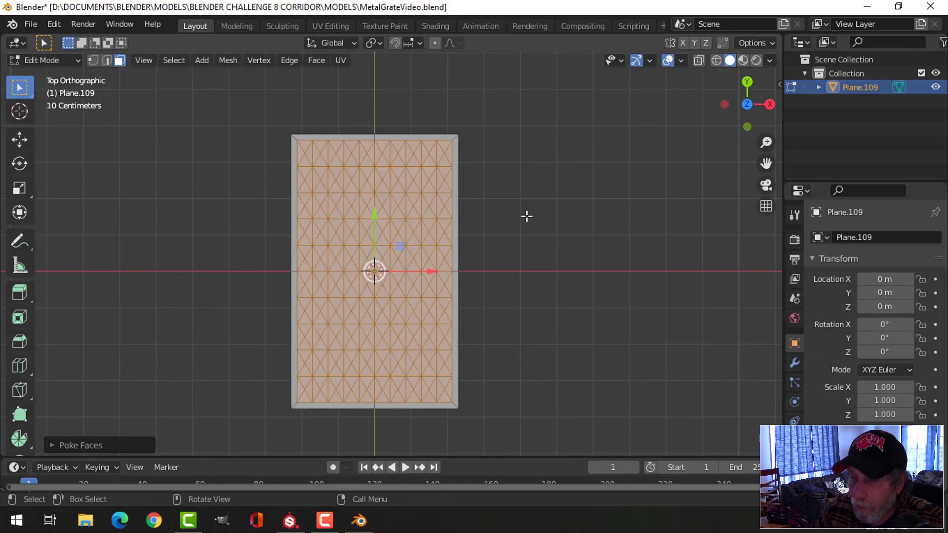
scroll(526, 206, "up", 2)
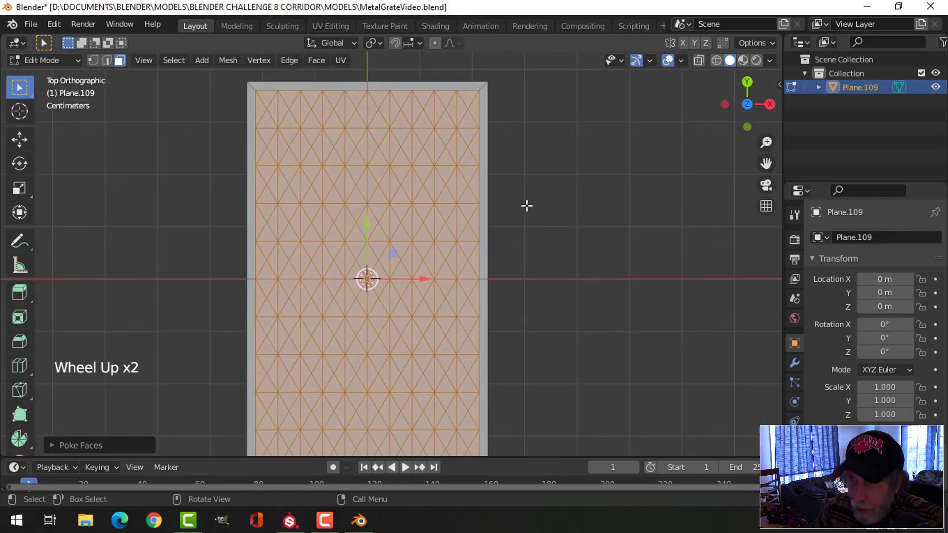
key("i")
key("i")
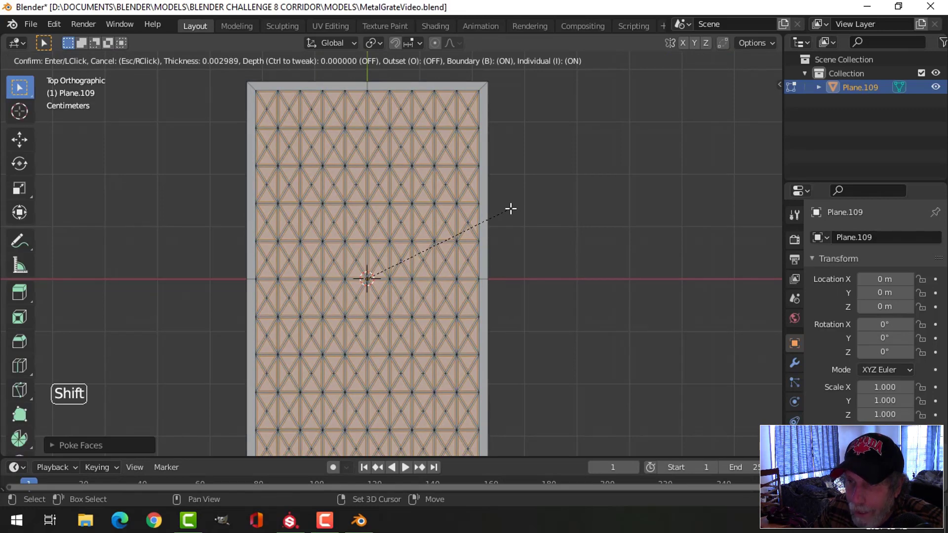
left_click(511, 209)
scroll(391, 132, "up", 3)
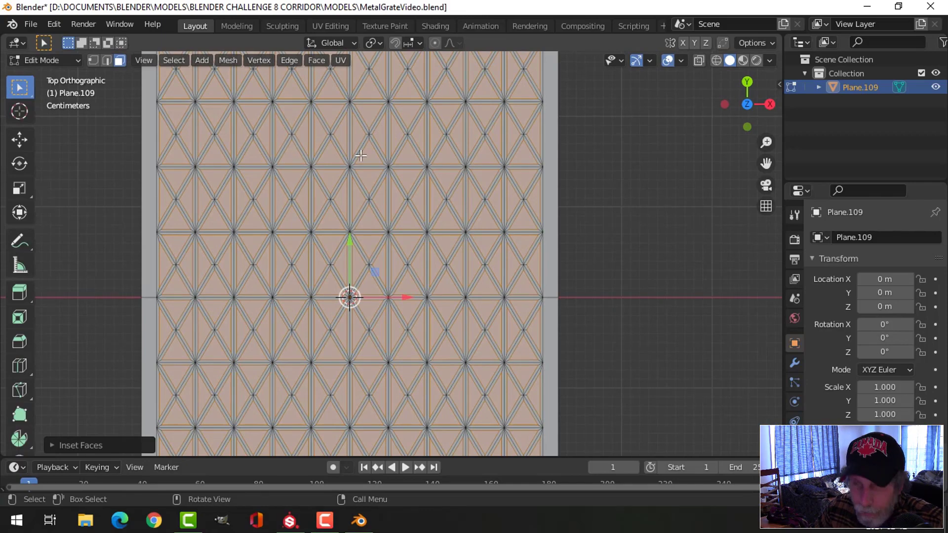
Delete the inner triangle faces to open the holes, then select the grate in Object Mode
key("x")
left_click(325, 186)
scroll(527, 206, "down", 3)
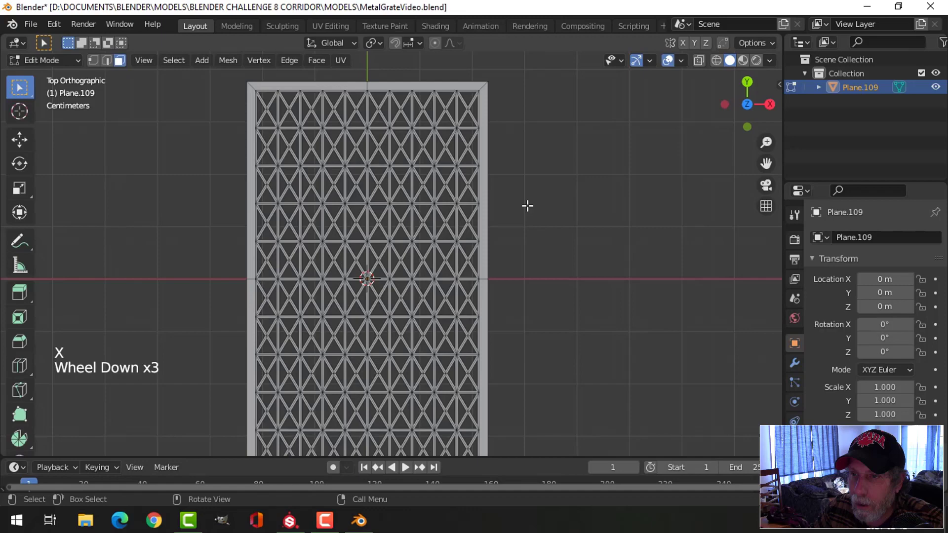
scroll(527, 206, "down", 3)
key("Tab")
middle_click_drag(529, 221, 473, 191)
key("alt+a")
scroll(481, 273, "up", 2)
middle_click_drag(482, 274, 481, 257, "shift")
middle_click_drag(482, 256, 482, 245)
left_click(446, 209)
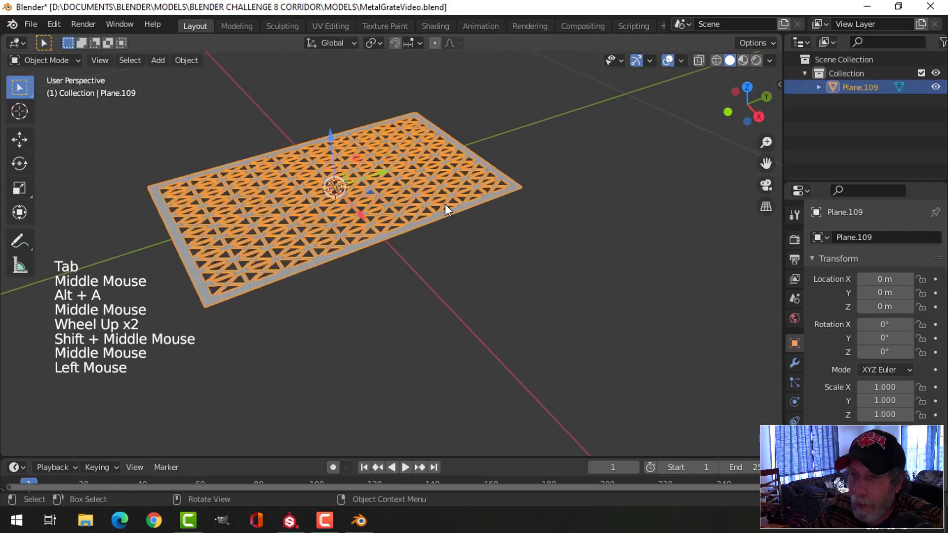
Add a Solidify modifier to the grate, giving it 0.01 m thickness with filled rims
left_click(795, 363)
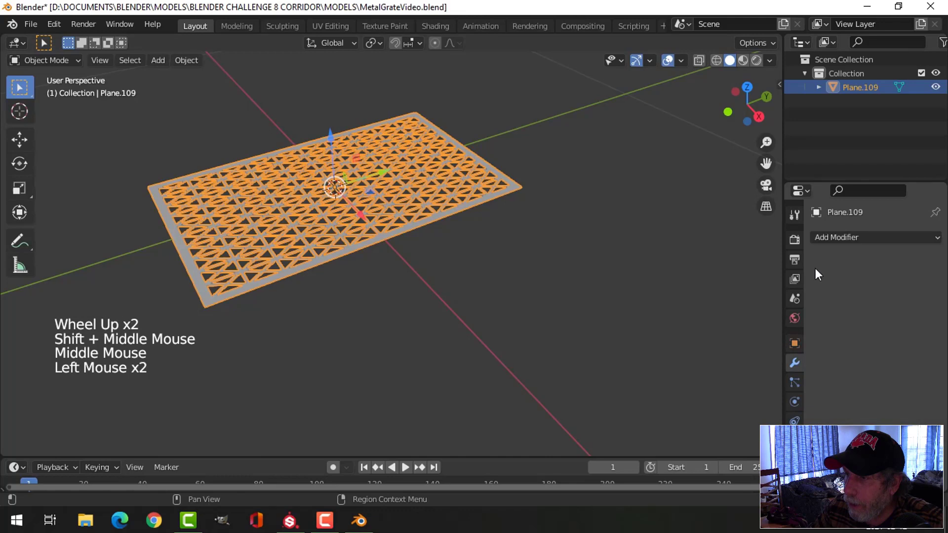
left_click(835, 237)
left_click(666, 456)
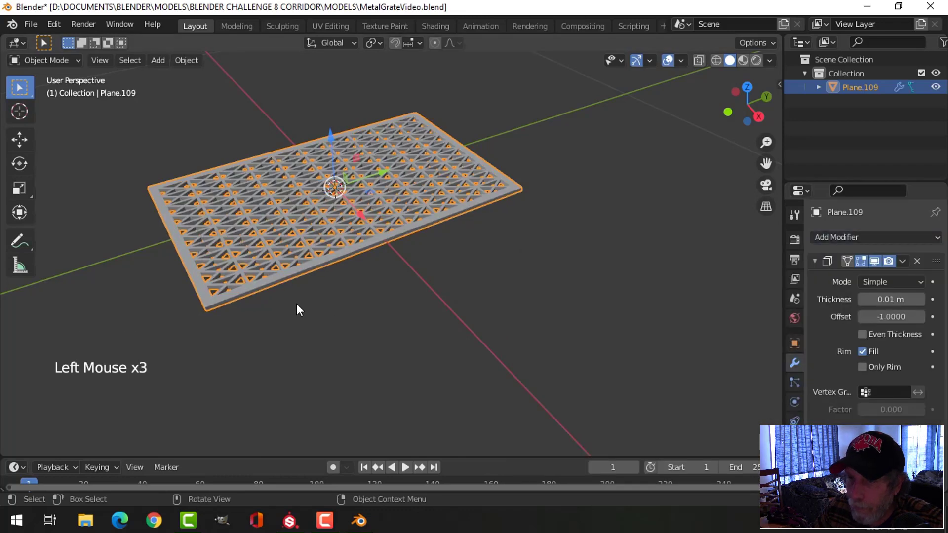
scroll(296, 304, "up", 1)
middle_click_drag(294, 299, 326, 288, "shift")
middle_click_drag(326, 288, 410, 262)
Select the grate's outer edge loop and extrude it into a slightly enlarged rim
key("Tab")
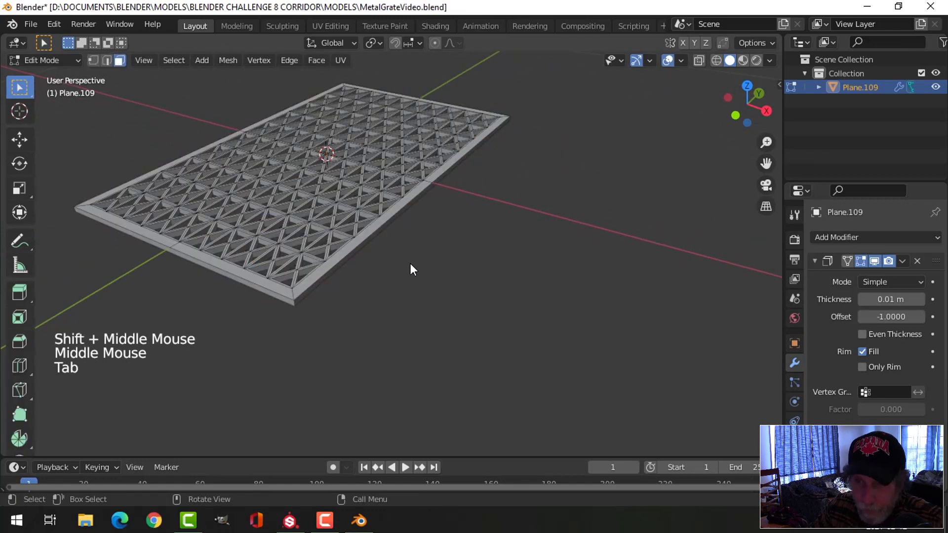
key("2")
left_click(327, 270, "alt+shift")
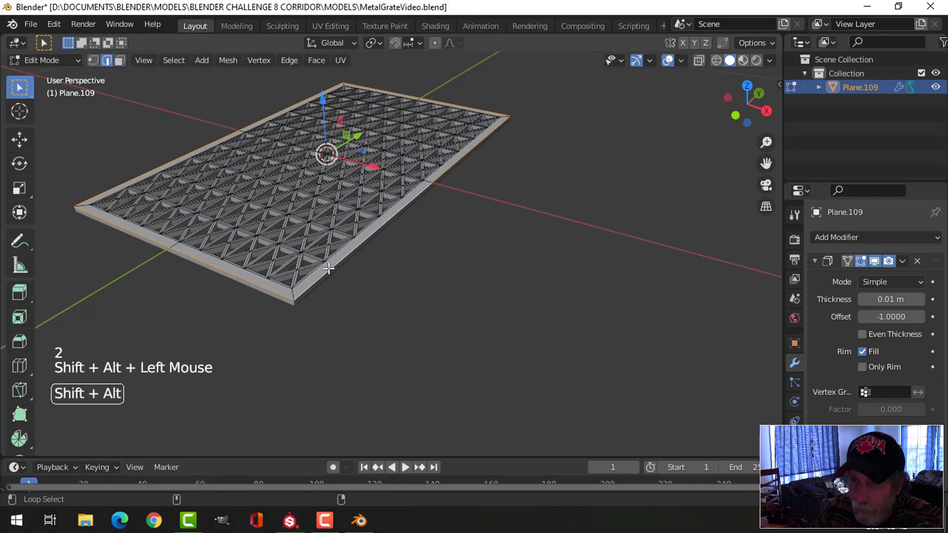
scroll(408, 256, "down", 1)
middle_click_drag(408, 256, 473, 231)
key("e")
key("s")
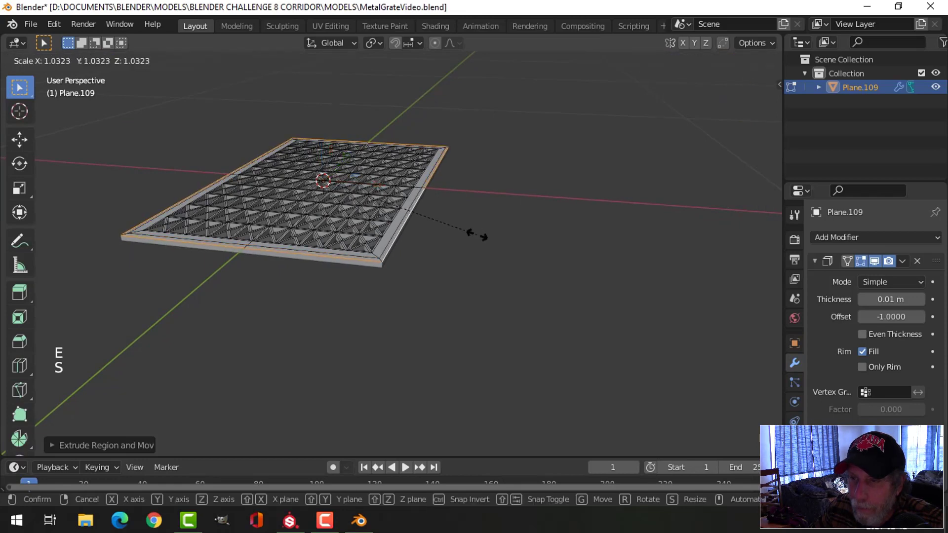
left_click(477, 235)
Check the rim from top view, trying and cancelling an X-only scale
key("KP_7")
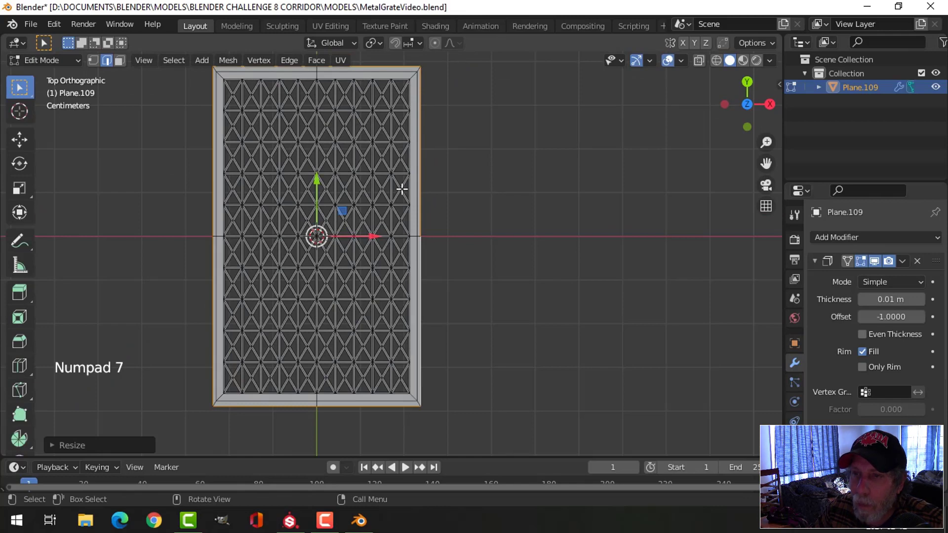
middle_click_drag(402, 189, 397, 211, "shift")
key("s")
key("x")
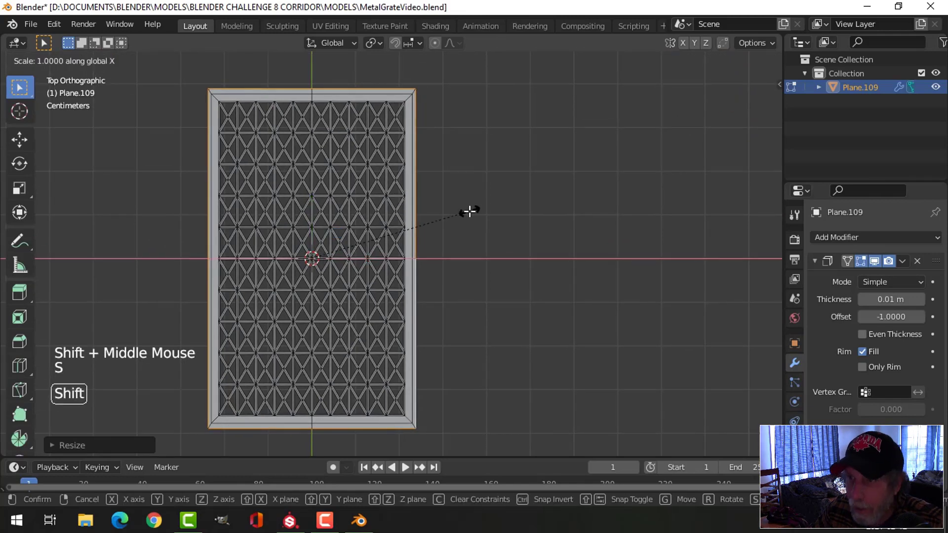
right_click(501, 208)
middle_click_drag(491, 247, 346, 156)
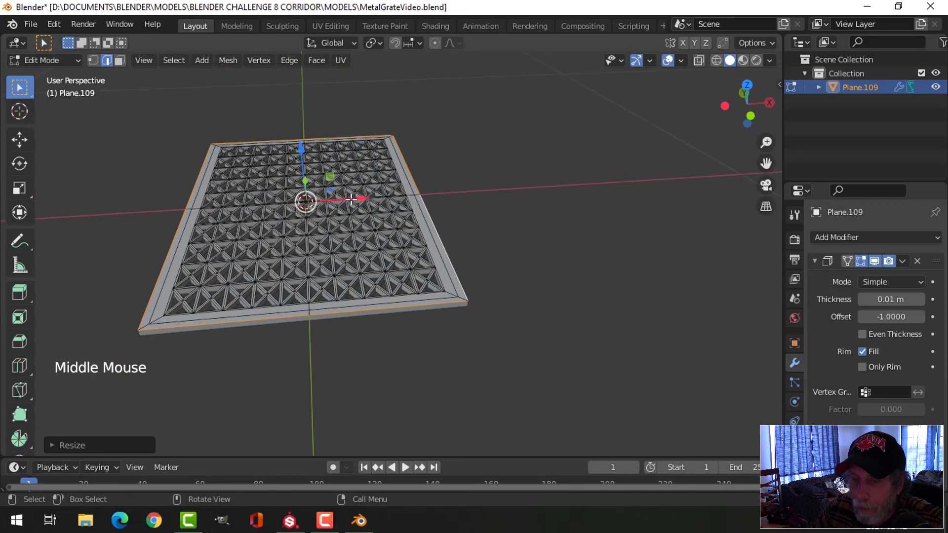
middle_click_drag(351, 199, 330, 173)
Lower the chosen faces slightly along Z and extrude them downward to deepen the frame
left_click(306, 143)
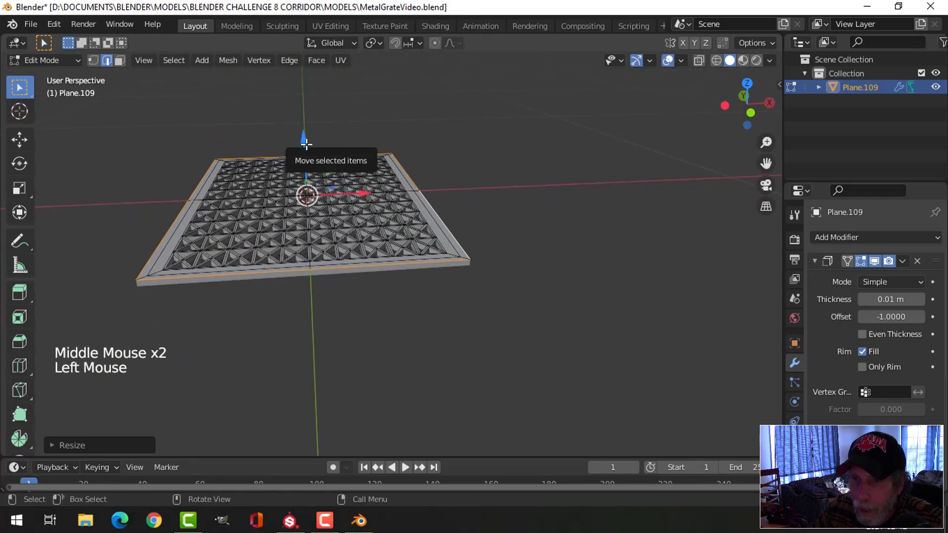
left_click_drag(306, 143, 314, 154)
middle_click_drag(314, 154, 469, 210)
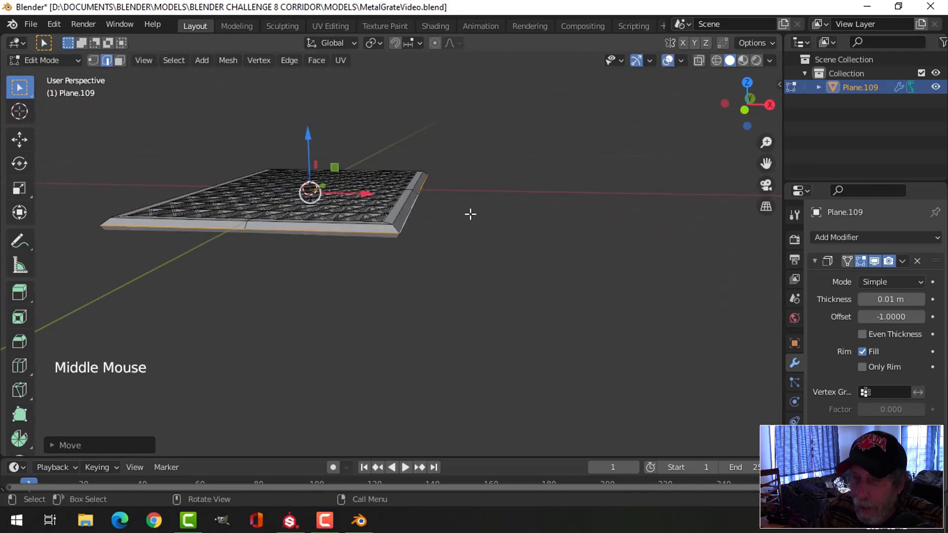
key("e")
left_click_drag(313, 144, 314, 144)
middle_click_drag(440, 231, 398, 229)
In Object Mode, apply the Solidify modifier to make the grate's thickness real geometry
scroll(400, 232, "up", 2)
key("Tab")
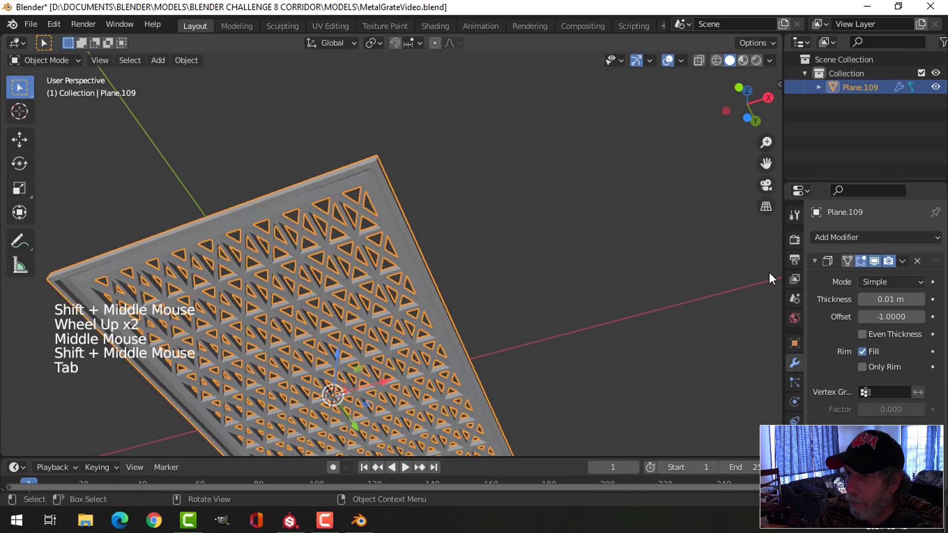
middle_click_drag(768, 272, 691, 292)
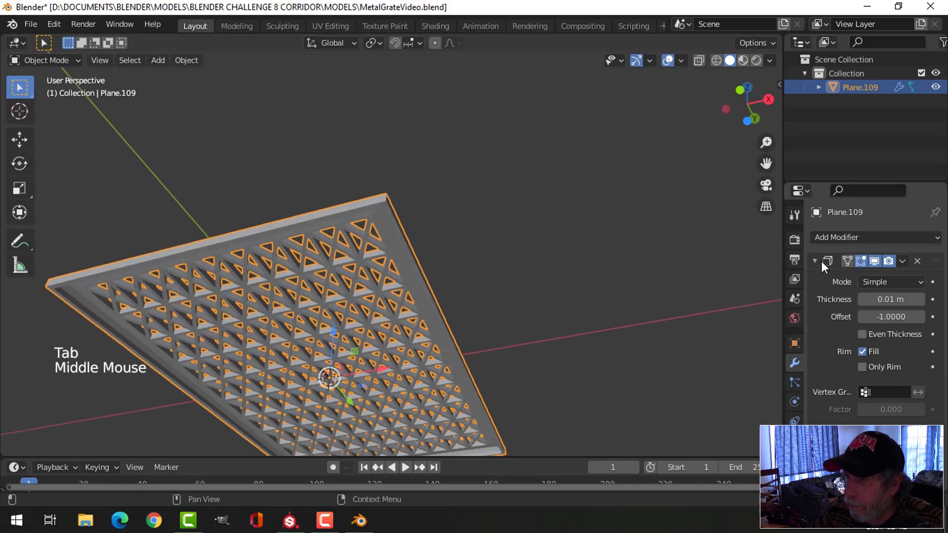
left_click(902, 261)
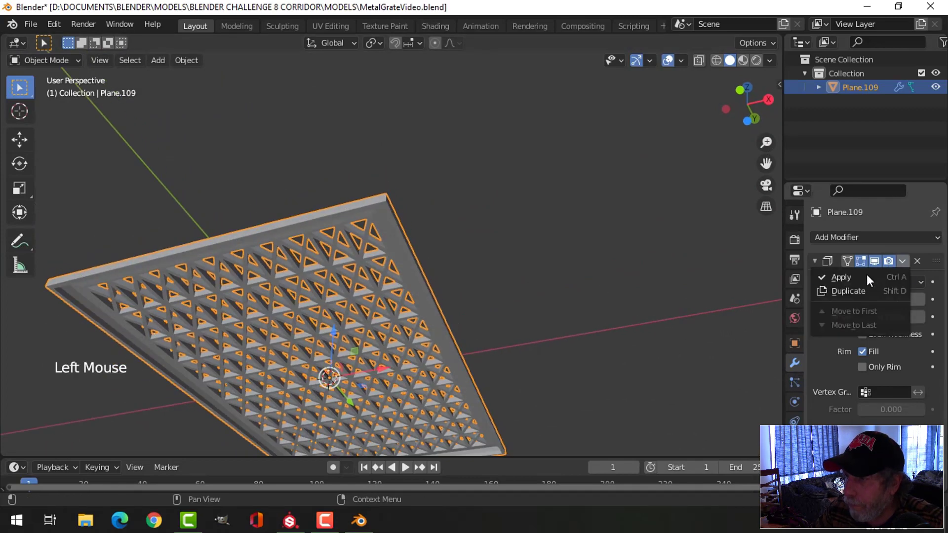
left_click(863, 275)
Select the face loop around the grate's outer rim and delete those faces
key("Tab")
scroll(394, 228, "up", 2)
key("alt+a")
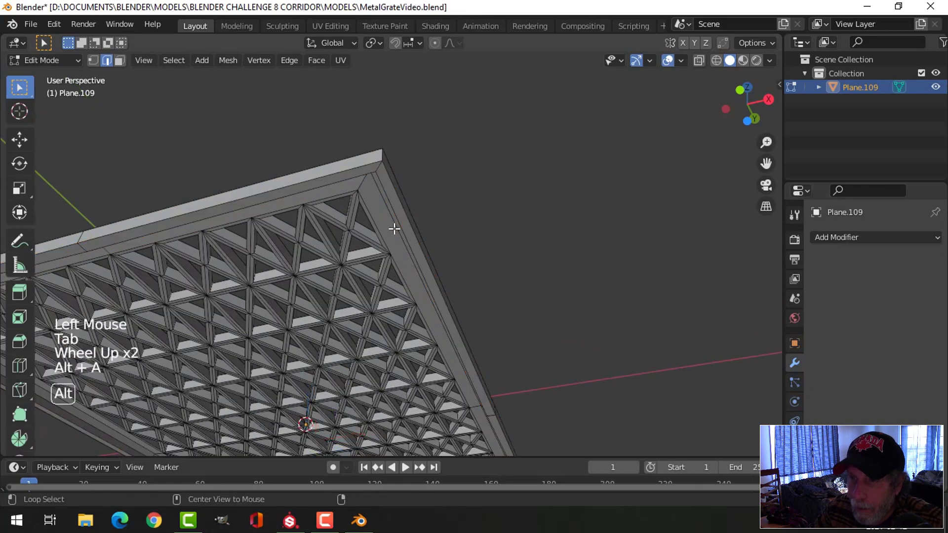
key("3")
left_click(379, 163, "alt+shift")
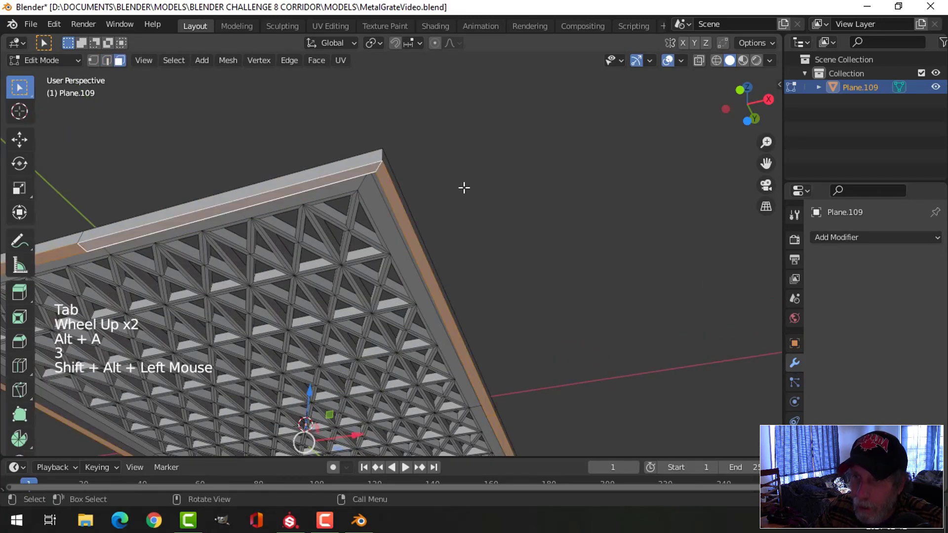
key("x")
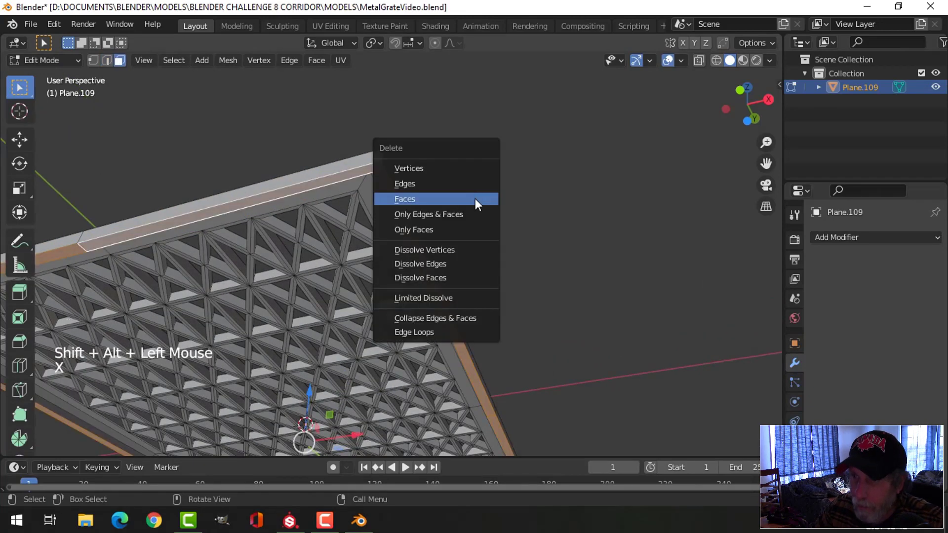
left_click(475, 199)
middle_click_drag(475, 198, 455, 311)
Return to Object Mode and save the file as MetalGrateVideo.blend
key("Tab")
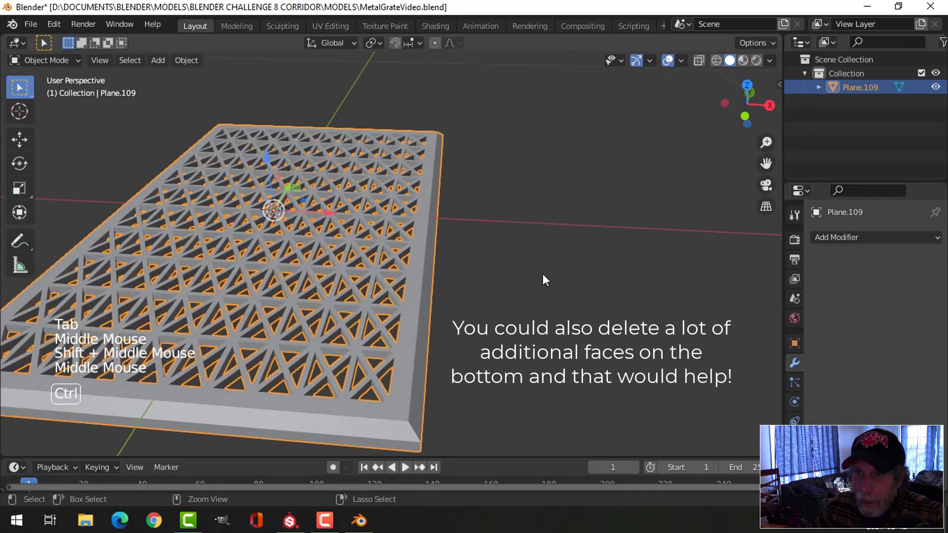
key("ctrl+s")
scroll(531, 309, "down", 2)
middle_click_drag(527, 309, 485, 291, "shift")
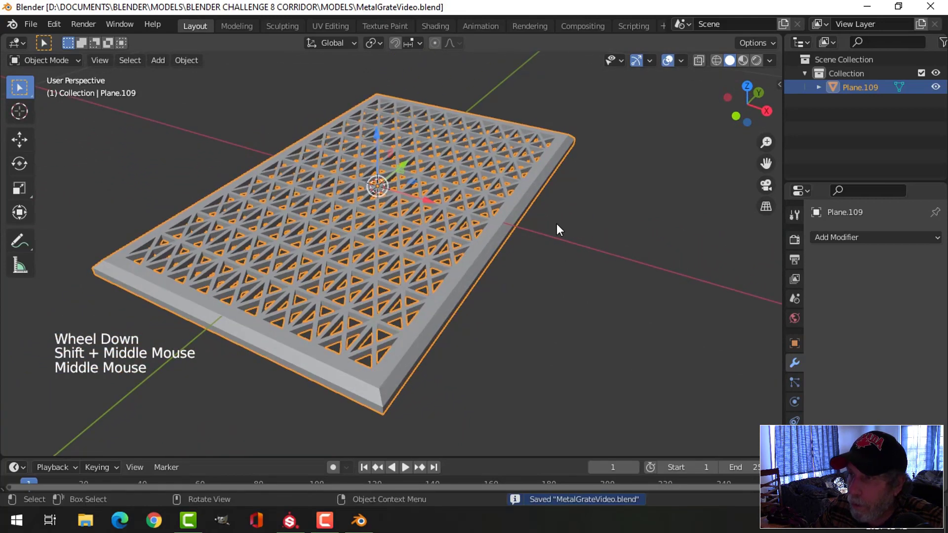
Enable viewport Statistics, showing 2,890 vertices, 3,648 faces and 7,360 triangles
left_click(681, 61)
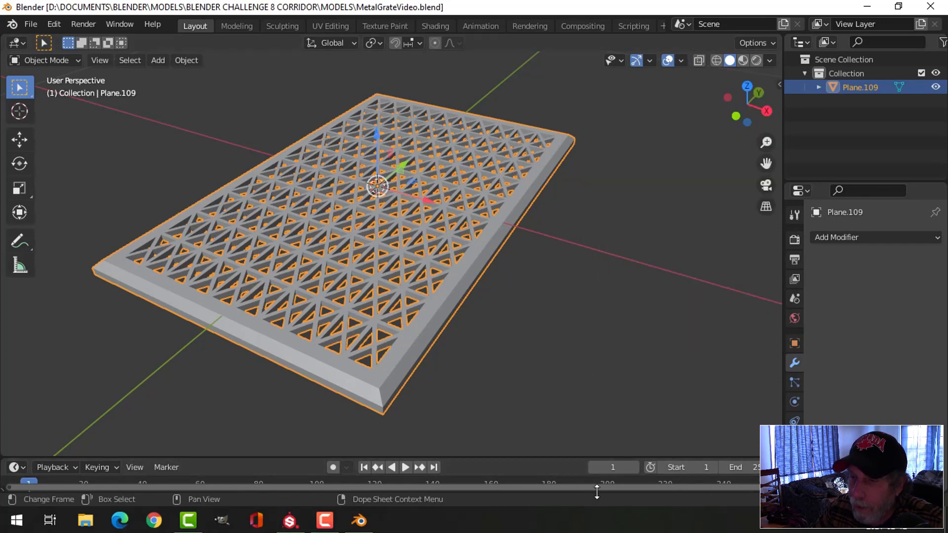
left_click(681, 60)
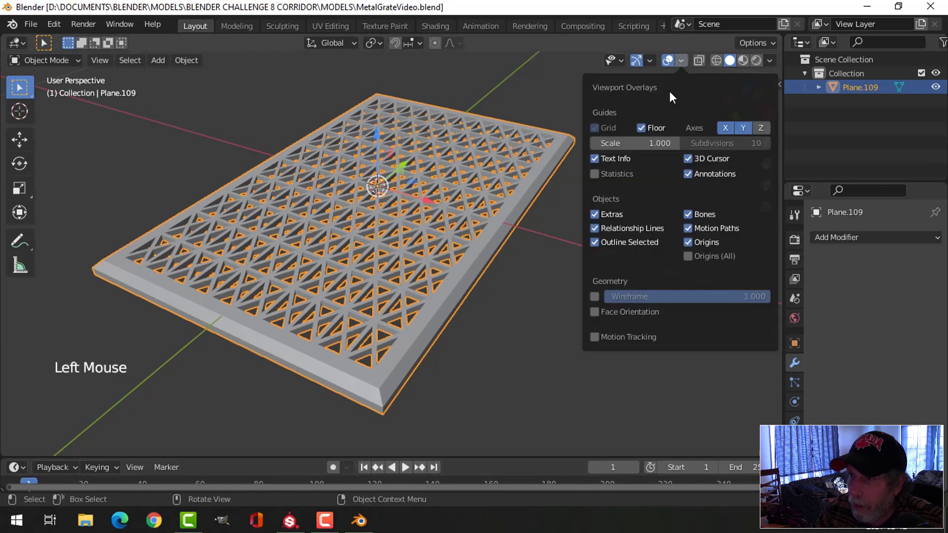
left_click(618, 174)
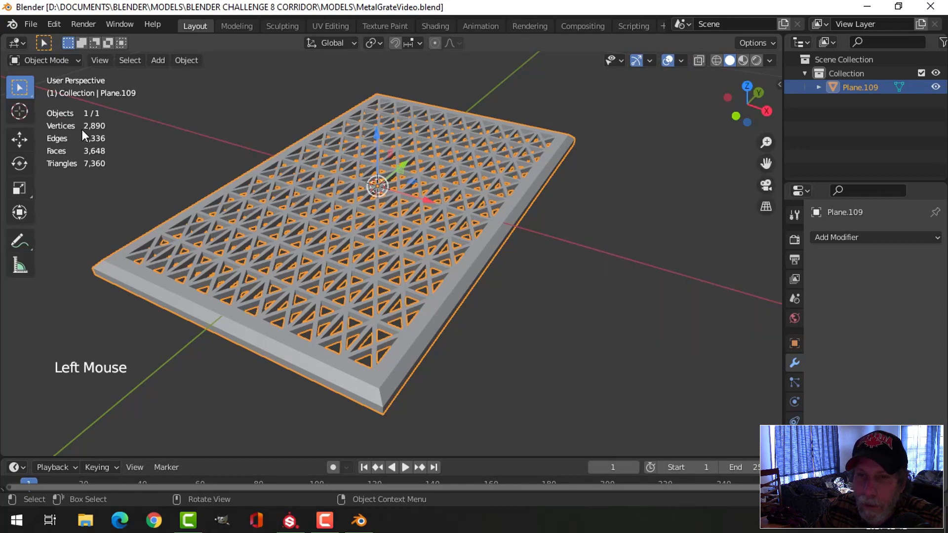
Add a Bevel modifier to the grate with 0.1 m amount and 1 segment
left_click(835, 238)
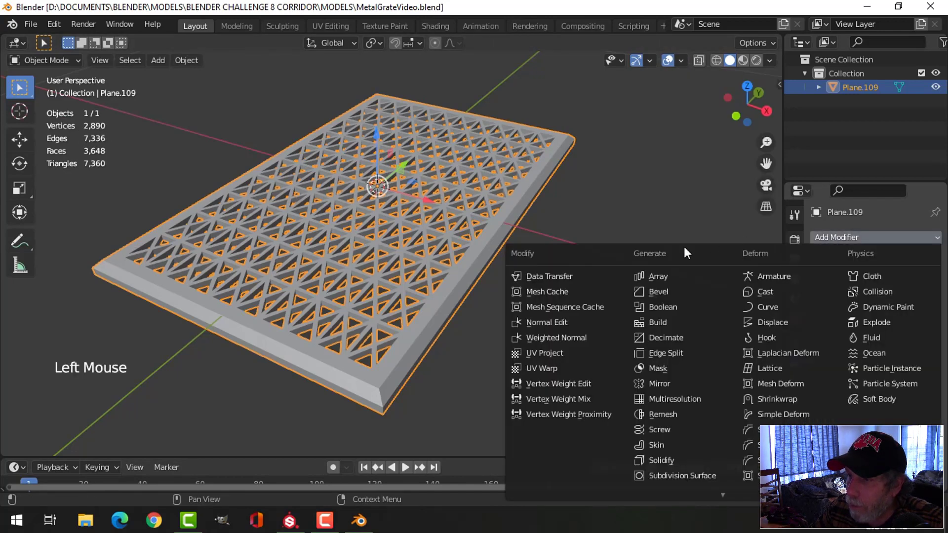
left_click(667, 290)
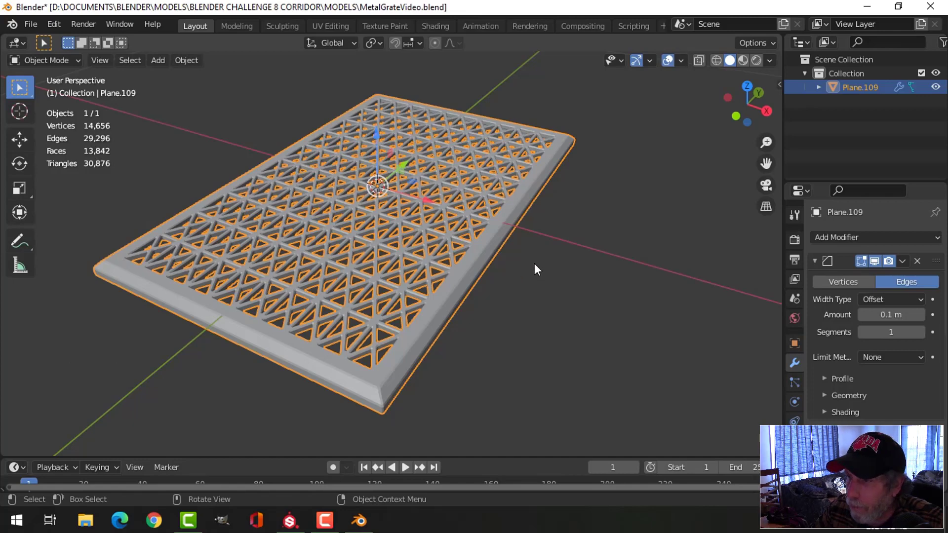
mouse_move(534, 263)
middle_mouse_down()
mouse_move(529, 247)
mouse_move(533, 276)
middle_mouse_up()
scroll(526, 260, "up", 2)
Apply Shade Smooth to the grate object
key("alt+a")
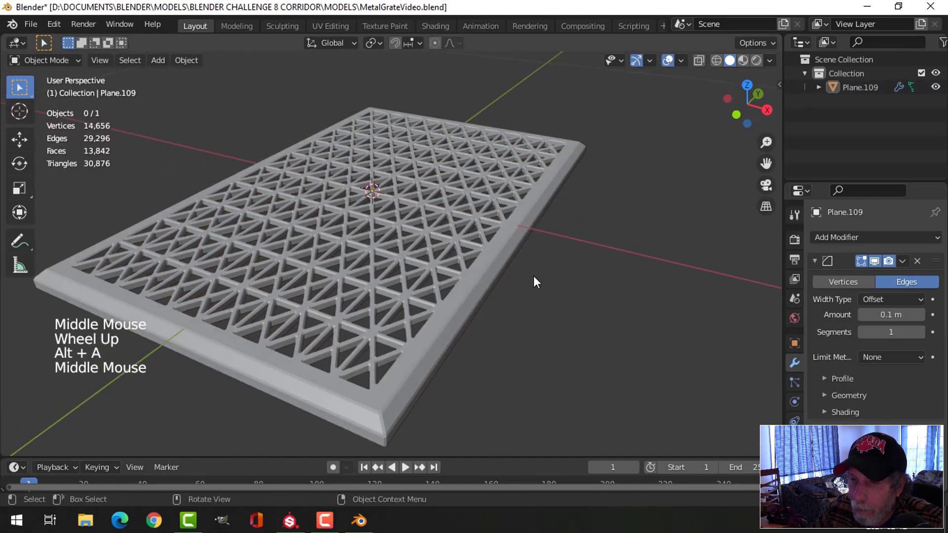
left_click(469, 284)
right_click(469, 283)
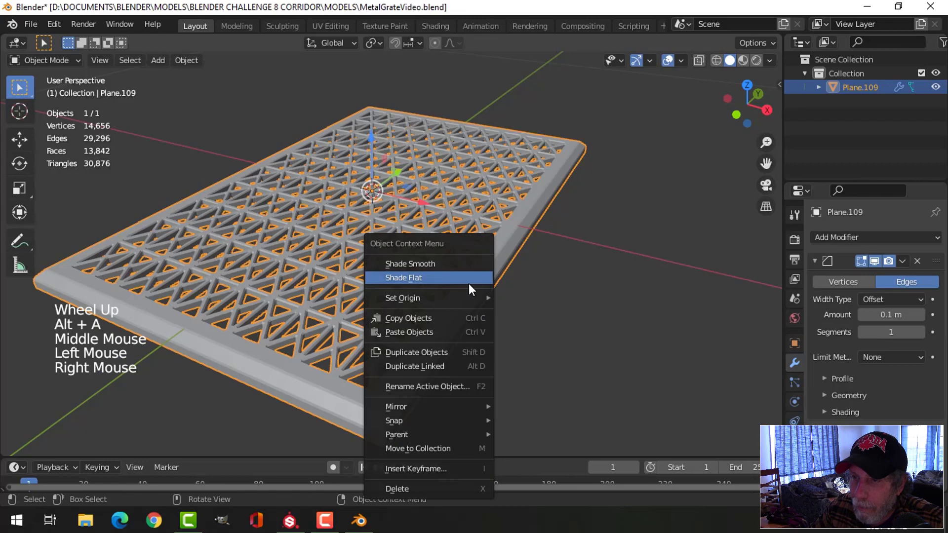
left_click(445, 268)
middle_click_drag(481, 279, 495, 286)
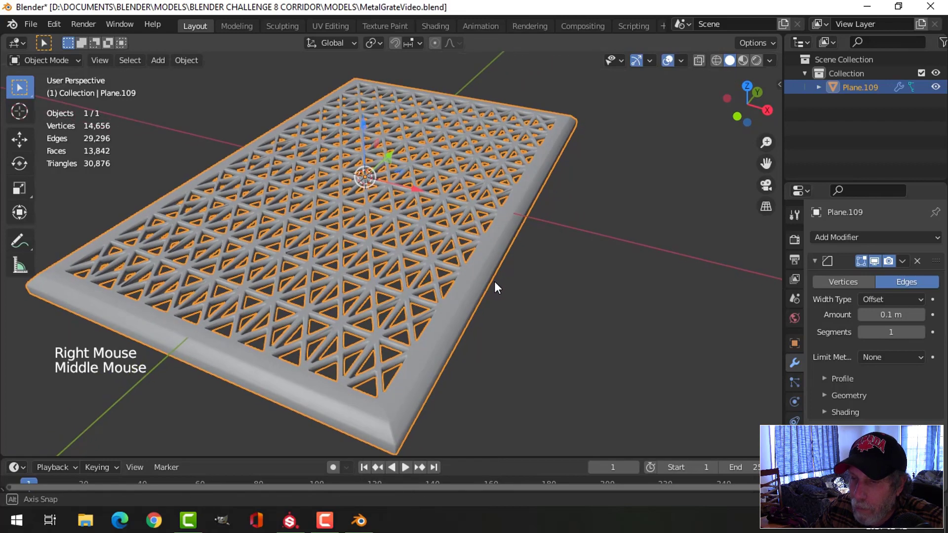
Add a Weighted Normal modifier and expand the Normals settings in the mesh data properties
left_click(815, 261)
left_click(825, 237)
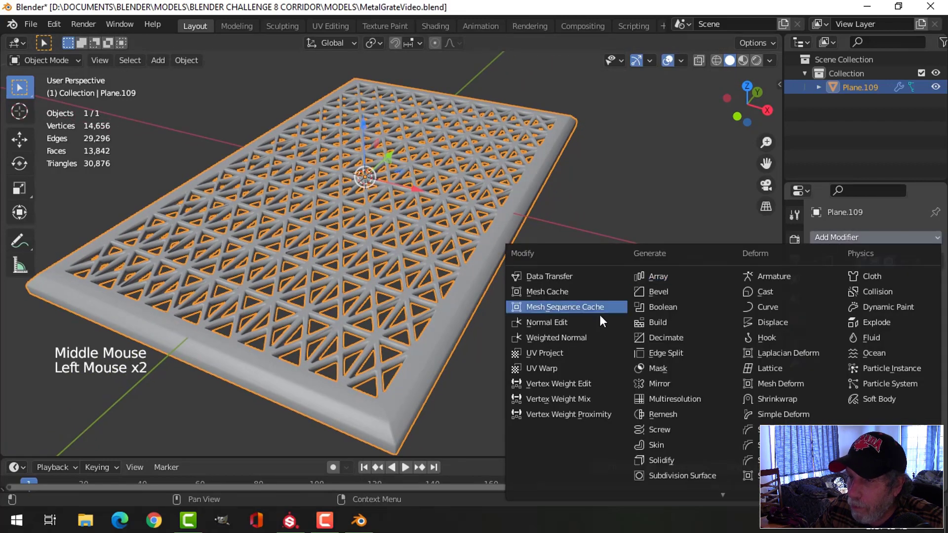
left_click(580, 335)
left_click(794, 382)
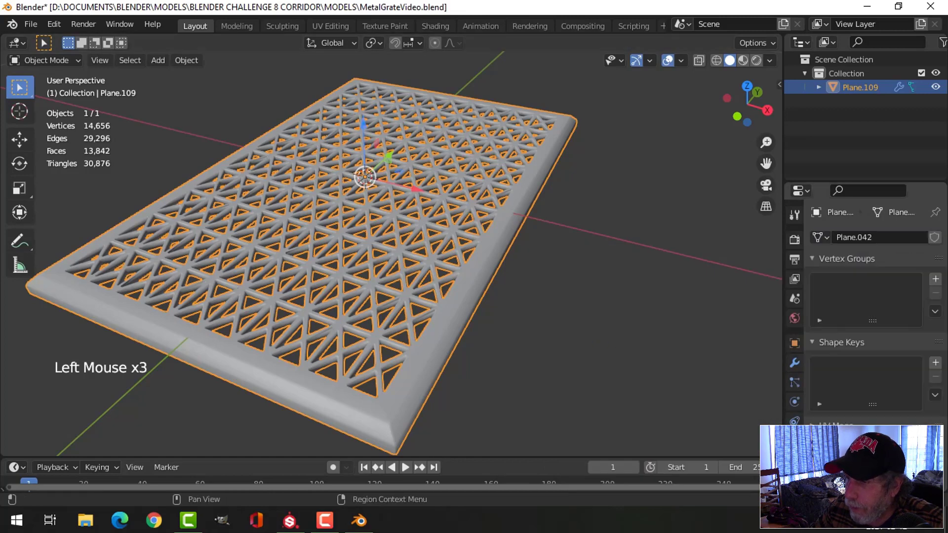
scroll(869, 345, "down", 3)
left_click(813, 417)
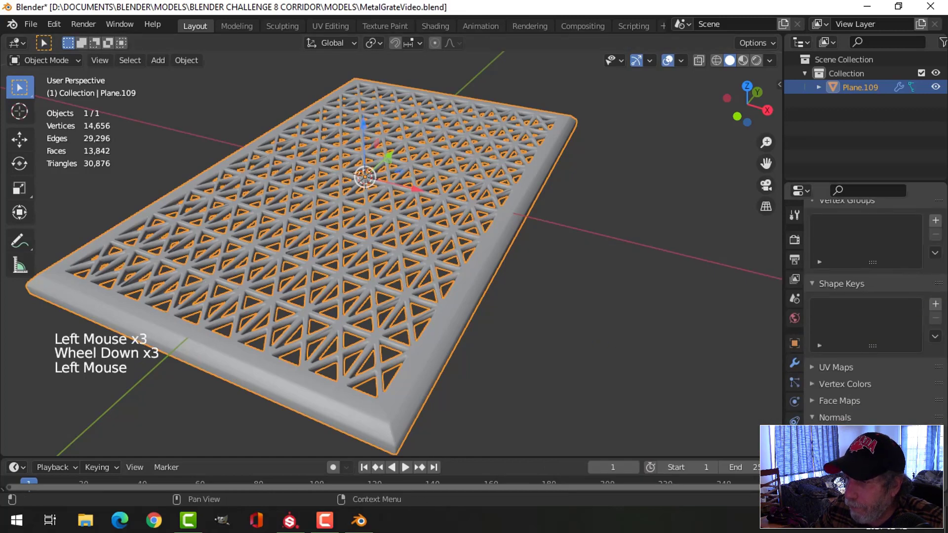
left_click(562, 307)
key("alt+a")
middle_click_drag(547, 309, 463, 319)
Add a new floor plane and lower it slightly below the grate
scroll(505, 287, "down", 2)
middle_click_drag(463, 318, 480, 318)
key("shift+a")
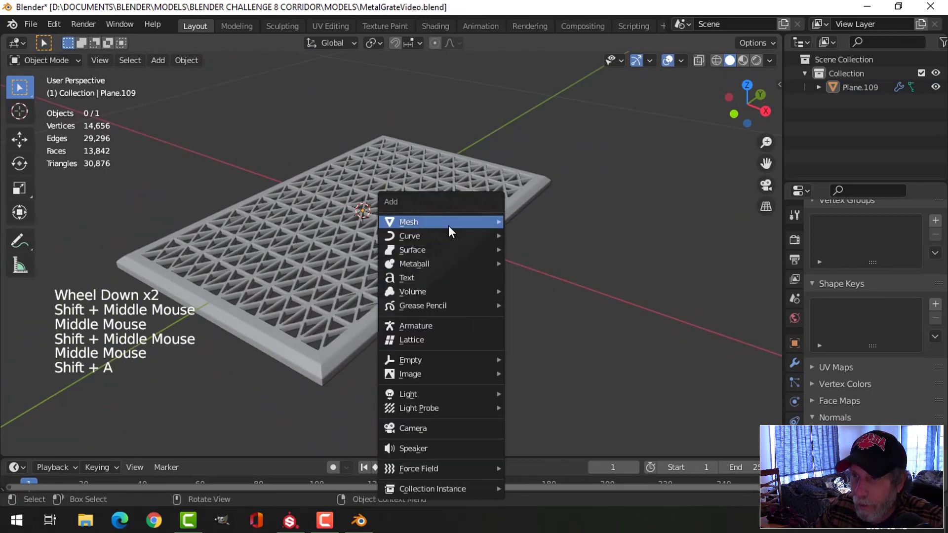
mouse_move(449, 223)
left_click(522, 224)
scroll(473, 250, "down", 2)
middle_click_drag(474, 250, 375, 185)
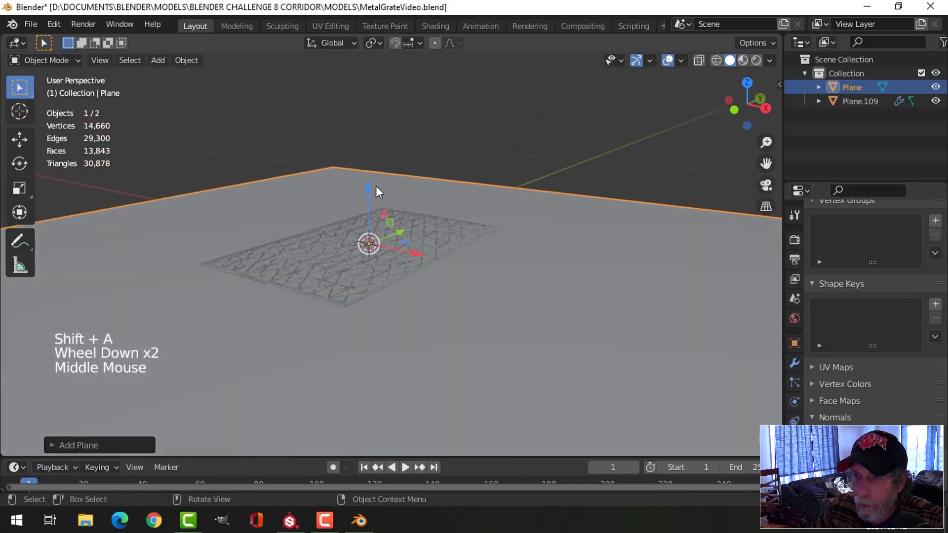
left_click(371, 185)
left_click_drag(371, 184, 372, 189)
In edit mode, add centre loop cuts both ways and bevel each into a strip matching the grate
middle_click_drag(445, 220, 421, 214)
scroll(509, 321, "down", 2)
scroll(420, 214, "down", 1)
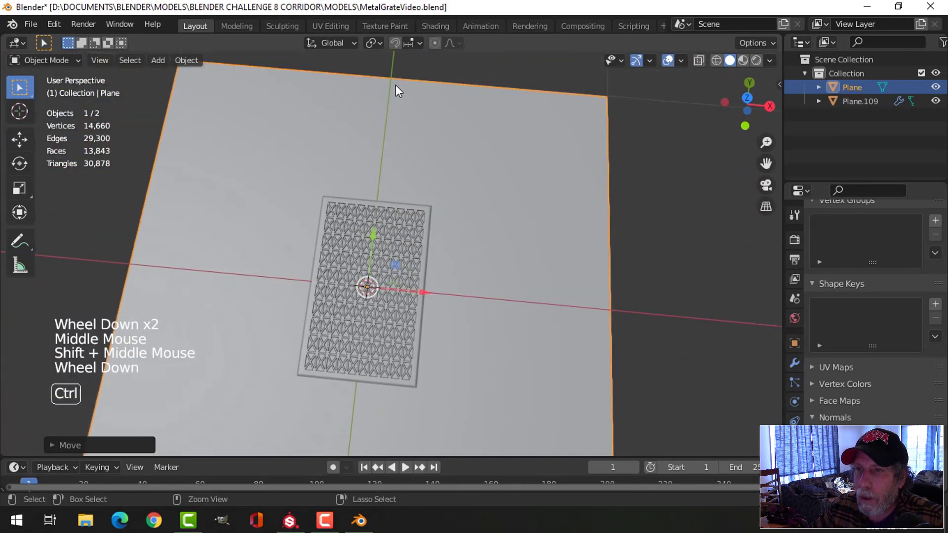
key("Tab")
key("ctrl+r")
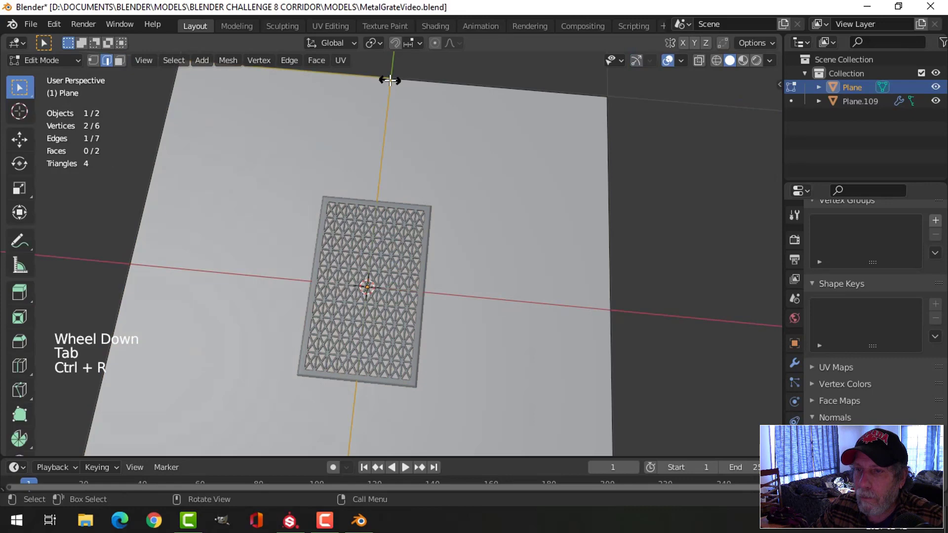
left_click(466, 137)
key("ctrl+b")
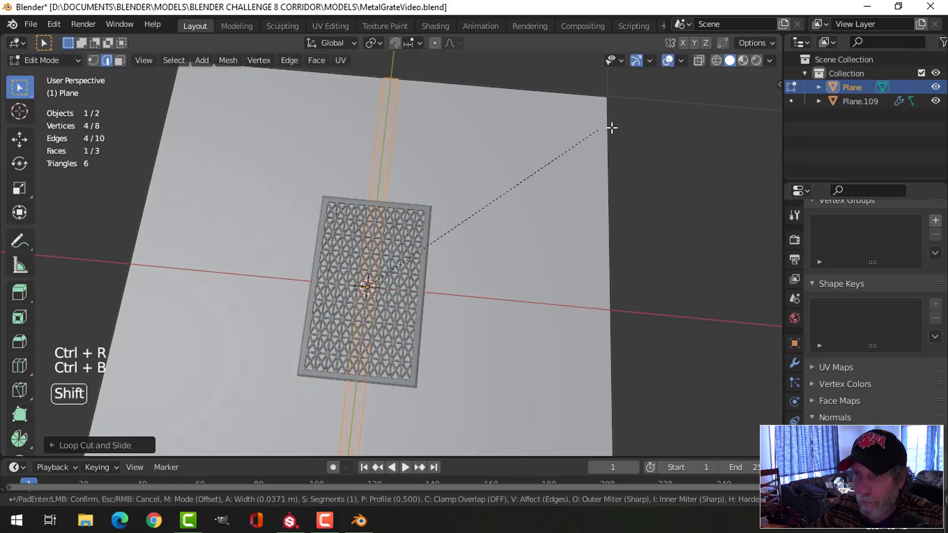
left_click(558, 134)
key("ctrl+r")
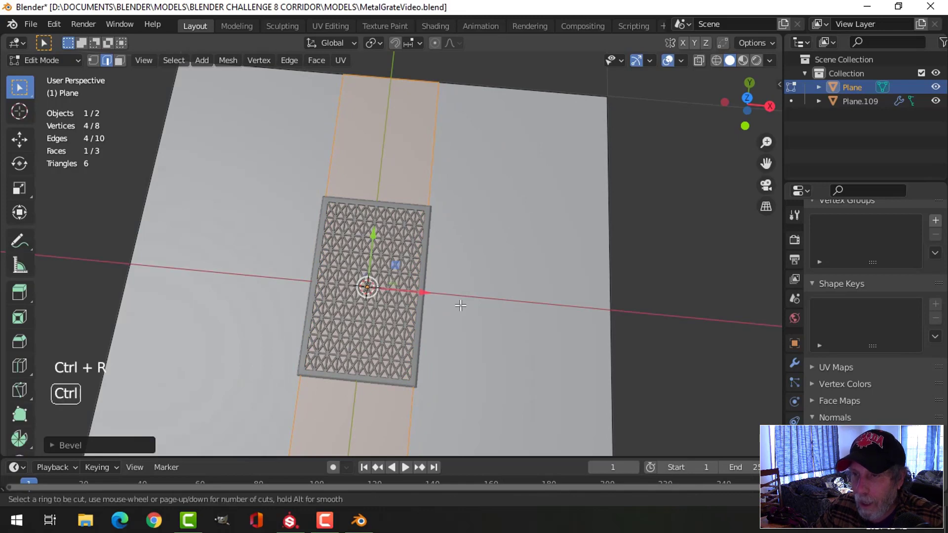
left_click(610, 309)
key("ctrl+b")
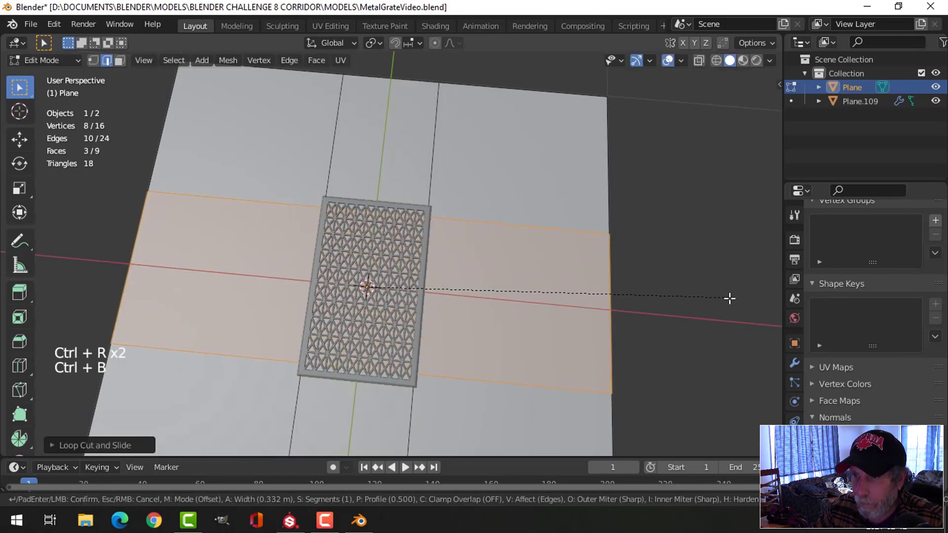
right_click(643, 301)
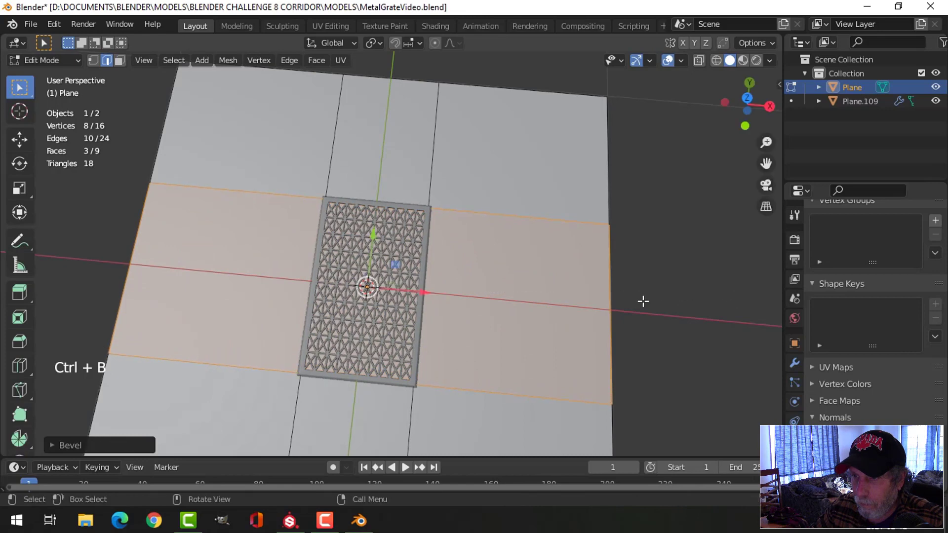
Delete the centre face to open a hole for the grate, then return to object mode
key("alt+a")
key("3")
left_click(404, 262)
key("x")
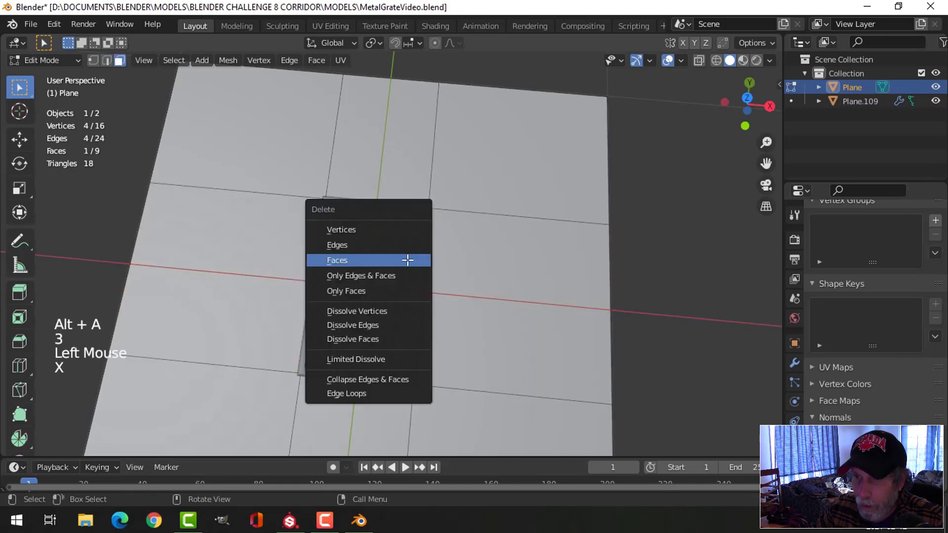
left_click(407, 260)
middle_click_drag(407, 262, 510, 267)
key("Tab")
mouse_move(510, 266)
middle_mouse_down()
mouse_move(517, 312)
mouse_move(497, 274)
middle_mouse_up()
scroll(520, 324, "up", 2)
key("alt+a")
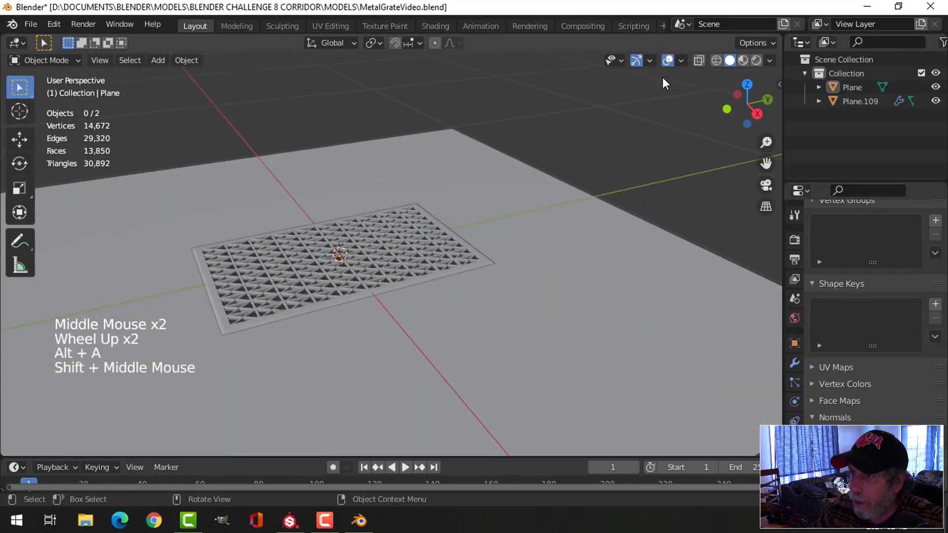
Check the normals with Face Orientation, then turn it off and hide the overlays
left_click(680, 61)
left_click(634, 311)
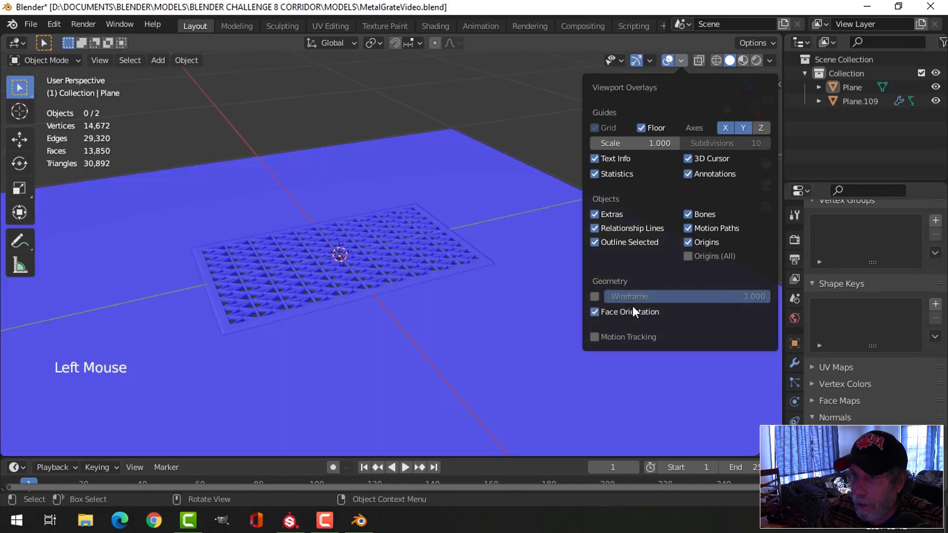
left_click(633, 308)
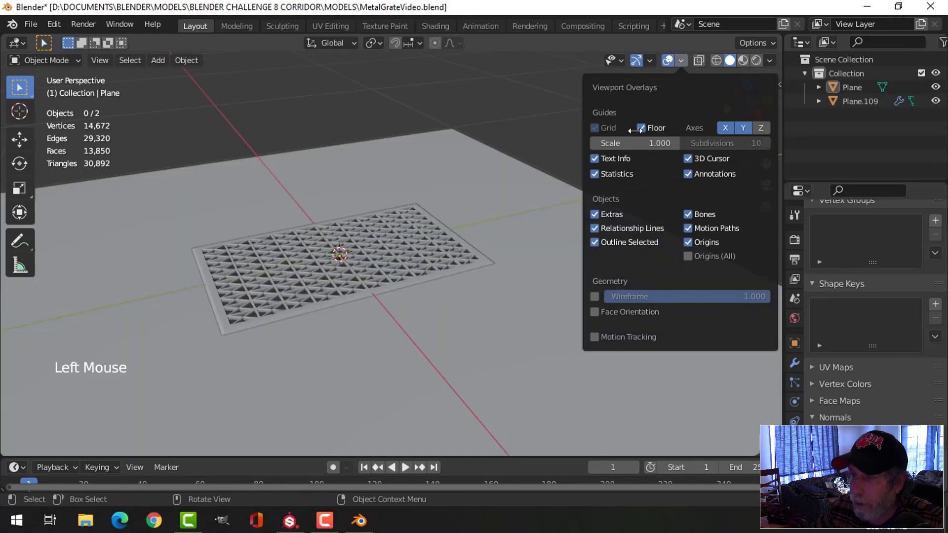
left_click(667, 60)
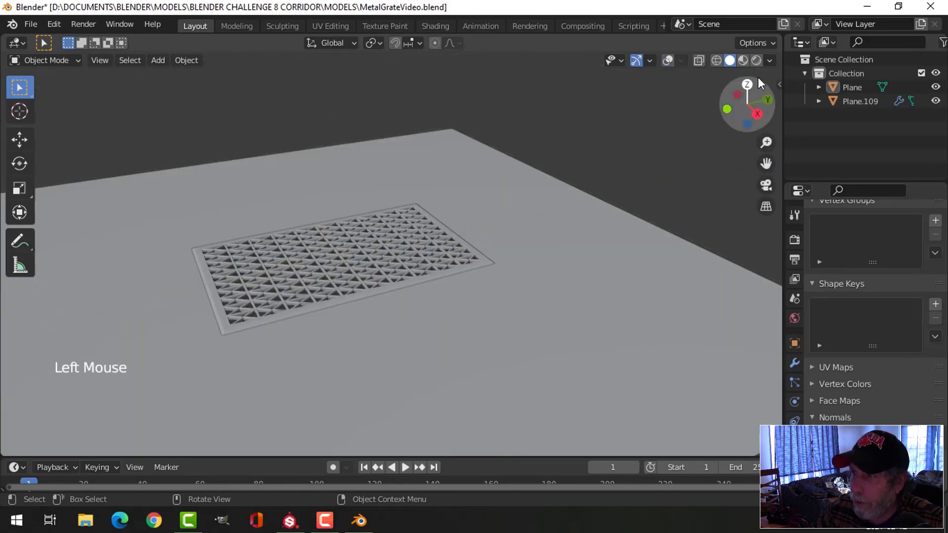
Set viewport shading to MatCap lighting with Cavity and Shadow enabled
left_click(768, 59)
left_click(745, 128)
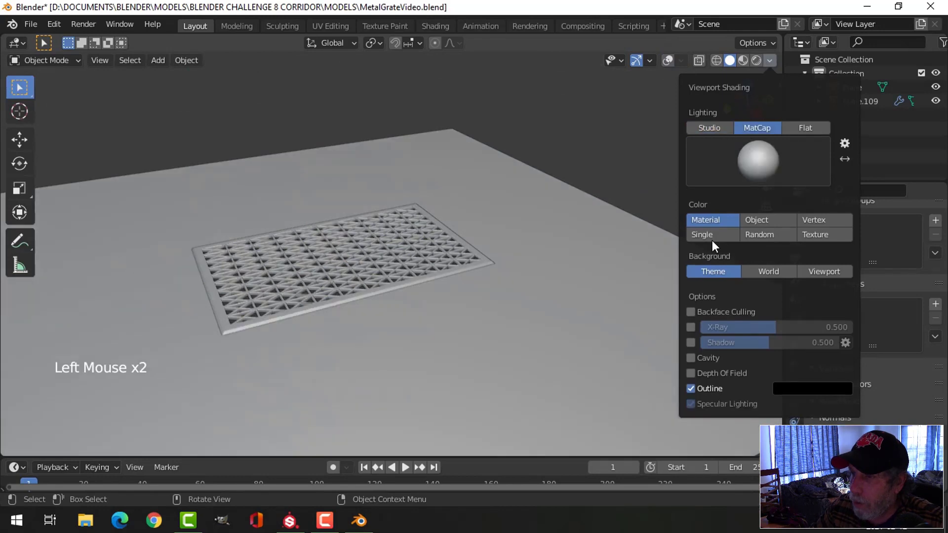
left_click(691, 357)
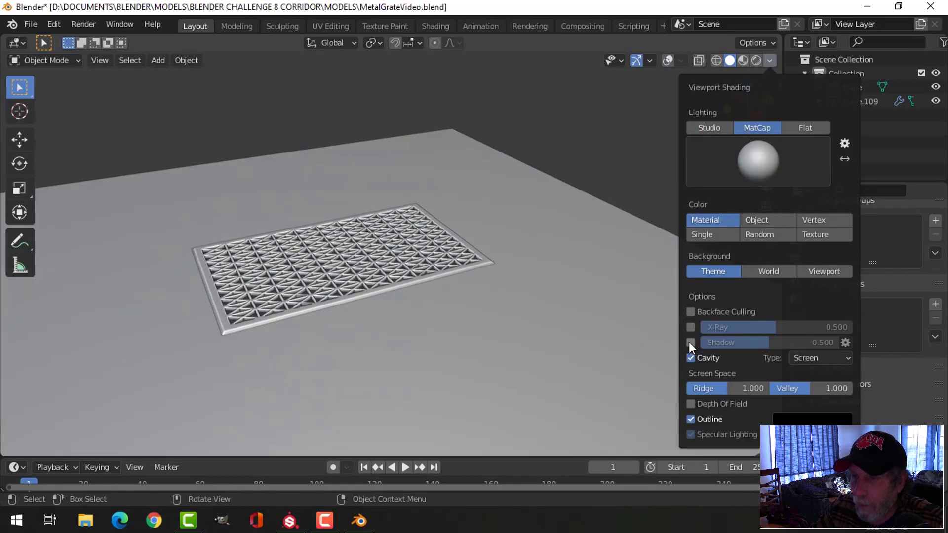
left_click(691, 342)
left_click(769, 60)
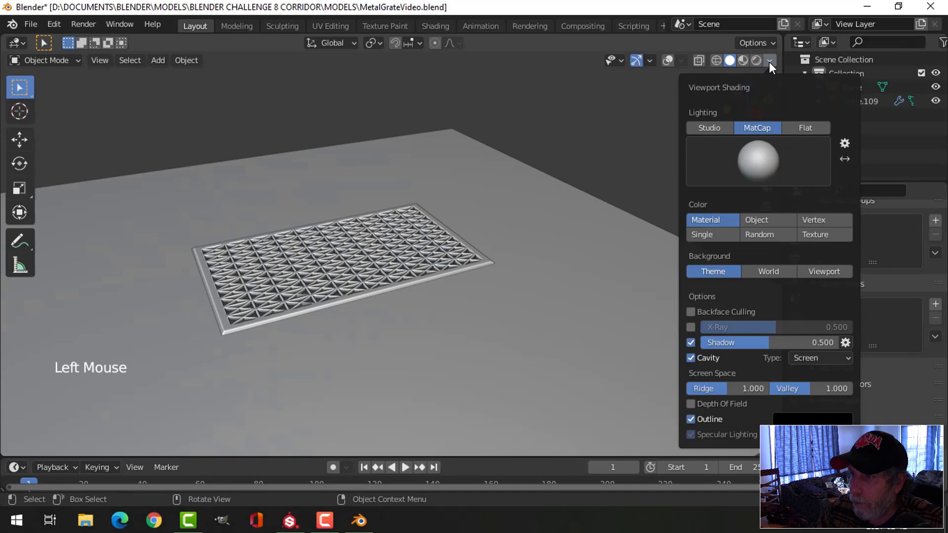
Turn viewport shadows off and orbit to look down on the grate
left_click(691, 342)
scroll(399, 299, "up", 2)
mouse_move(398, 299)
middle_mouse_down()
mouse_move(406, 322)
mouse_move(430, 296)
middle_mouse_up()
mouse_move(430, 296)
middle_mouse_down()
mouse_move(450, 271)
mouse_move(419, 280)
mouse_move(480, 279)
mouse_move(443, 318)
middle_mouse_up()
scroll(419, 280, "up", 1)
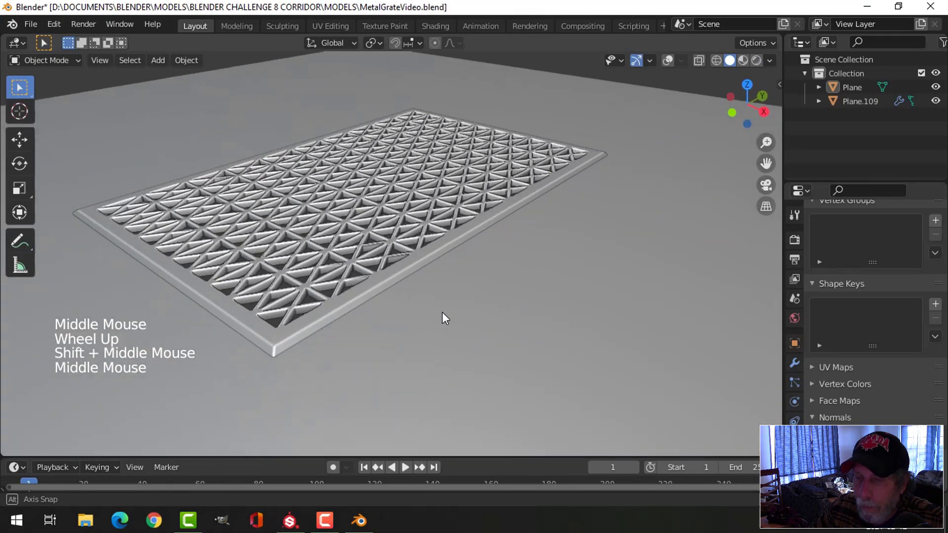
scroll(444, 247, "down", 2)
middle_click_drag(444, 247, 392, 224)
scroll(426, 285, "down", 2)
scroll(392, 223, "up", 3)
Orbit from beneath the grate back above it and zoom in for a close inspection
middle_click_drag(293, 146, 292, 106)
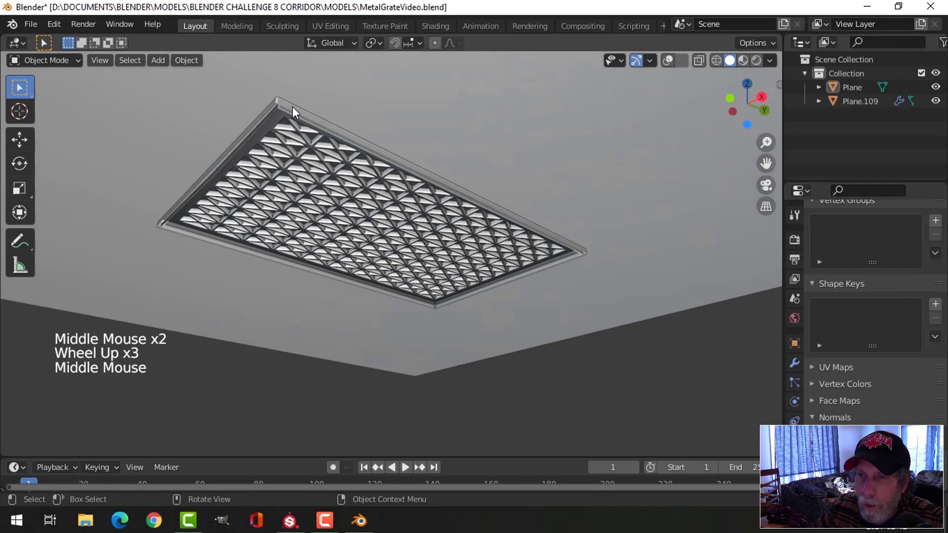
middle_click_drag(357, 174, 669, 148)
scroll(355, 262, "down", 2)
scroll(395, 242, "down", 1)
scroll(401, 227, "up", 1)
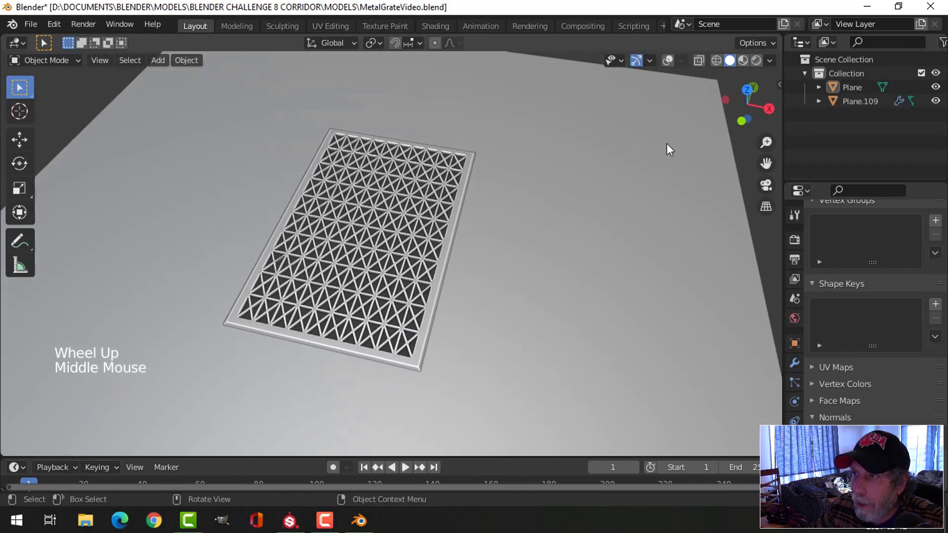
scroll(457, 233, "up", 2)
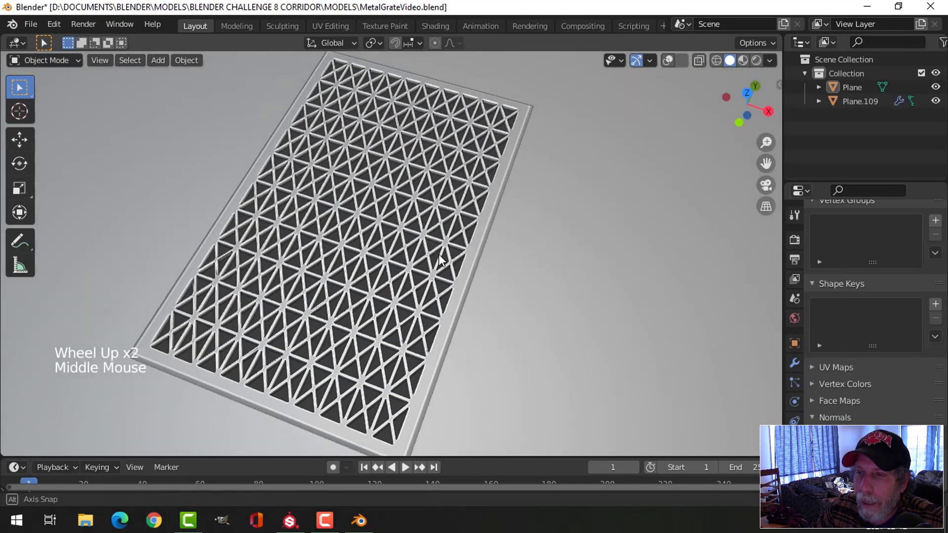
middle_click_drag(456, 233, 408, 252)
scroll(414, 235, "down", 2)
scroll(443, 263, "down", 2)
scroll(415, 240, "down", 1)
middle_click_drag(408, 252, 385, 257)
scroll(339, 262, "up", 2)
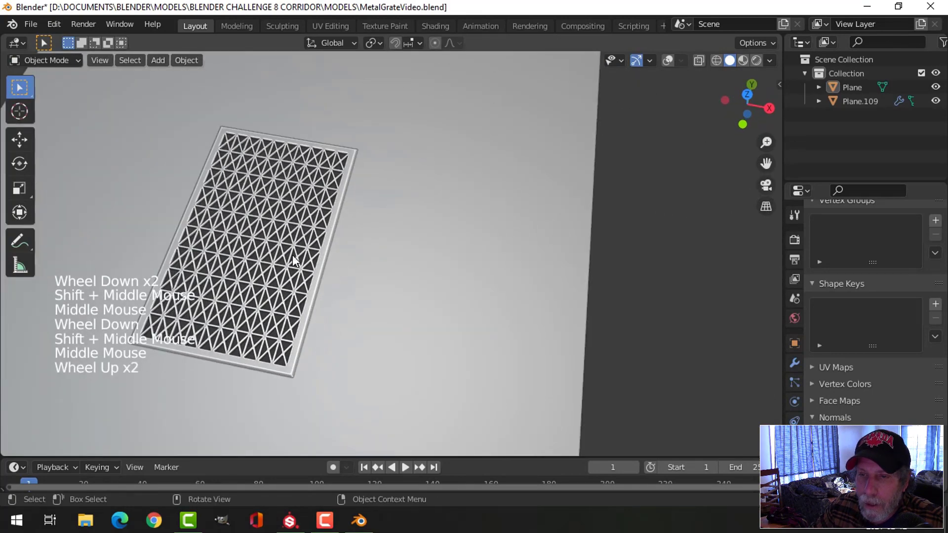
Turn overlays back on, move the floor and grate off to the left, and hide them
left_click(636, 60)
left_click(640, 60)
left_click(667, 61)
scroll(543, 198, "down", 1)
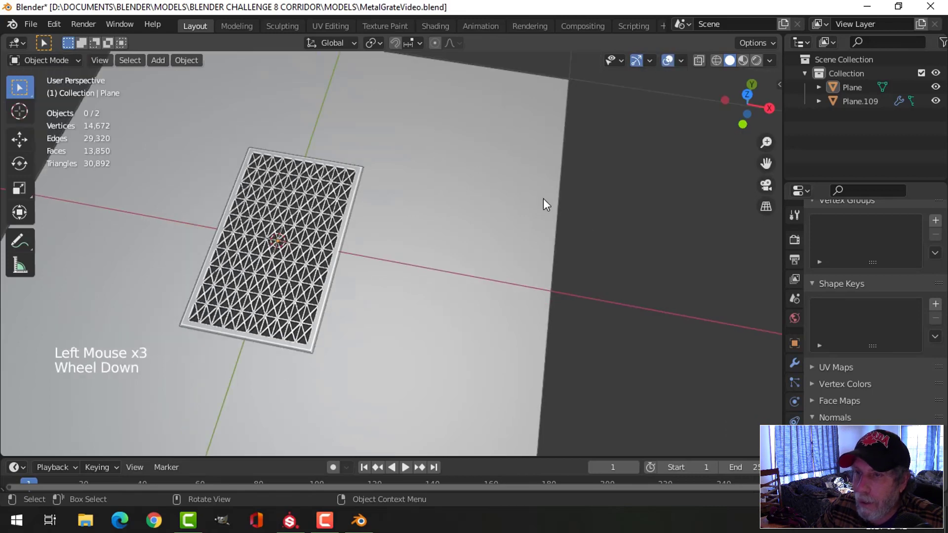
key("a")
scroll(446, 258, "down", 3)
left_click(360, 255)
left_click_drag(361, 254, 144, 220)
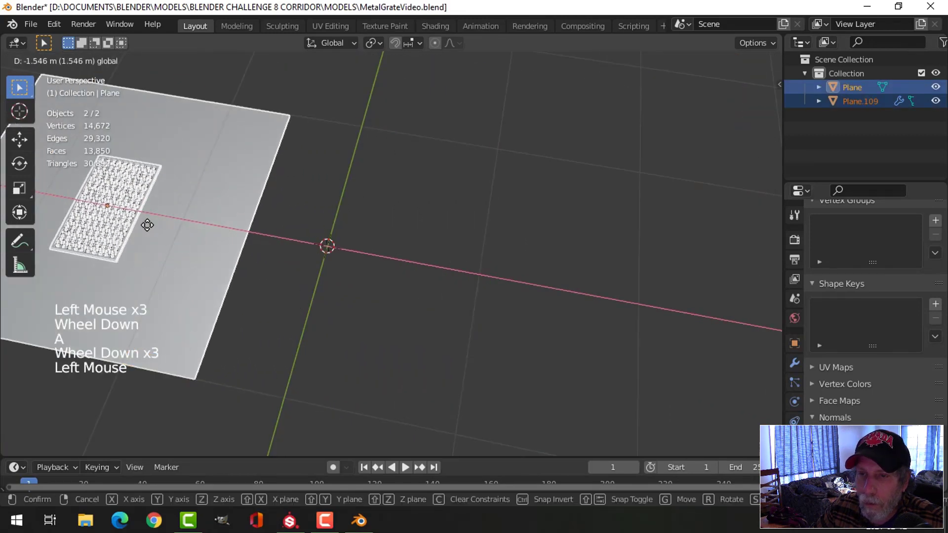
key("h")
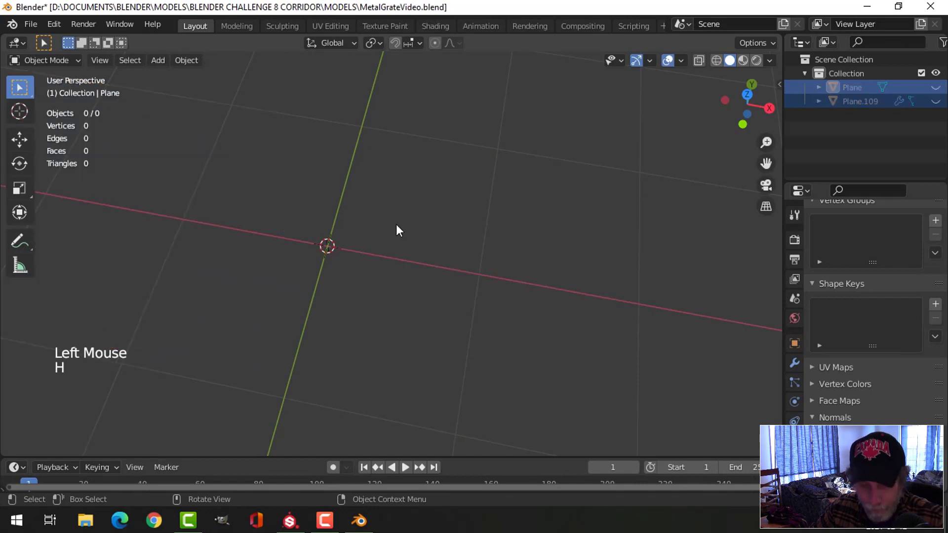
Add a new plane, view it from top, and inset a thin border face
key("shift+a")
mouse_move(395, 225)
left_click(450, 221)
middle_click_drag(452, 222, 428, 238)
key("KP_7")
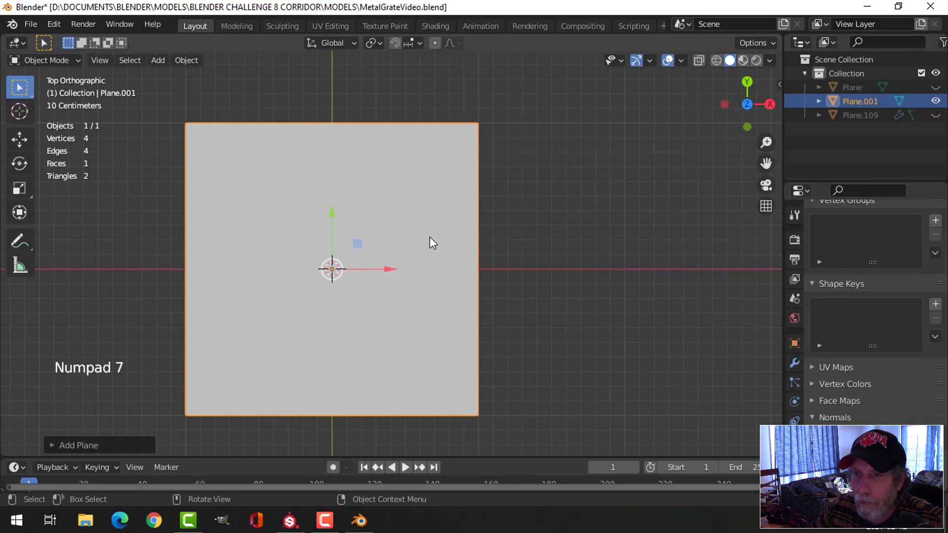
key("Tab")
key("i")
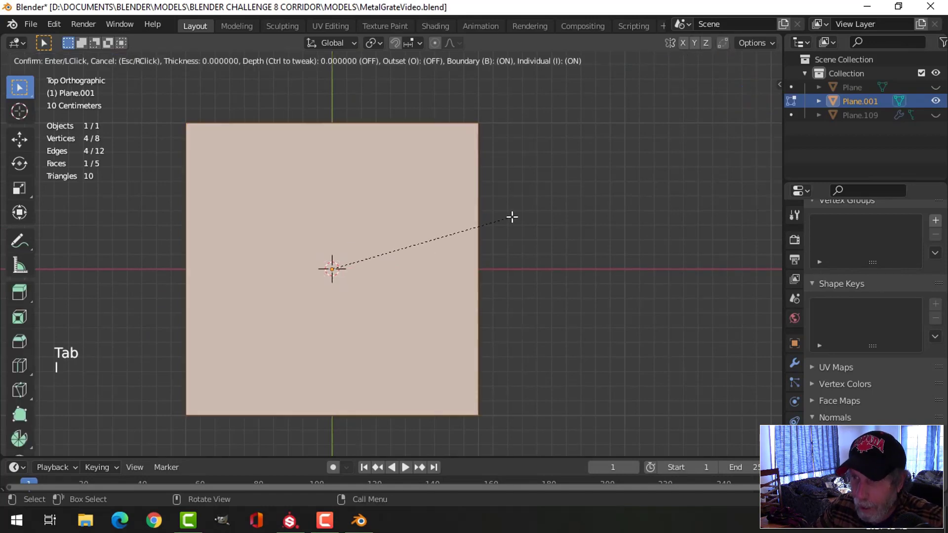
left_click(505, 218)
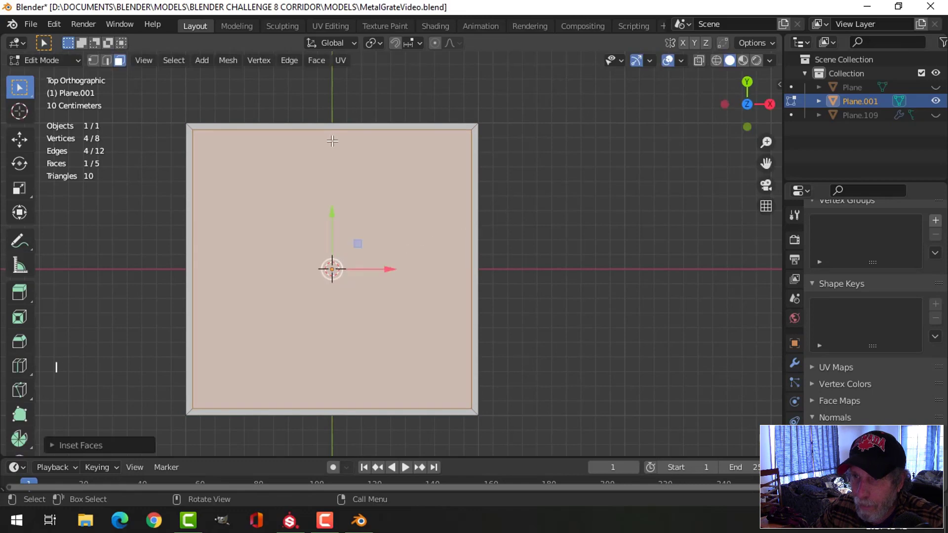
Add centred vertical and horizontal loop cuts across the plane
key("ctrl+r")
left_click(333, 142)
right_click(408, 184)
key("ctrl+r")
left_click(471, 248)
right_click(471, 248)
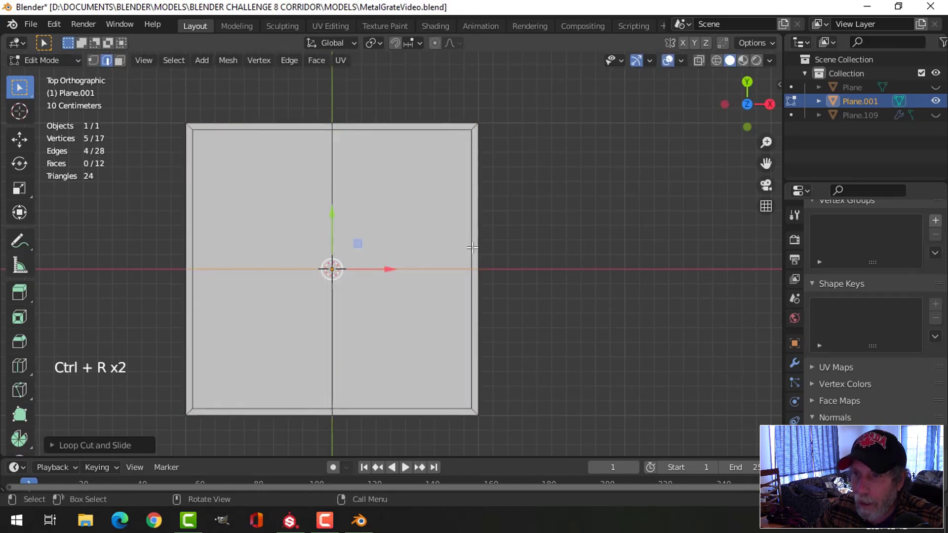
Select the four inner faces and subdivide them with 4 cuts
key("alt+a")
key("3")
key("c")
left_click(395, 269)
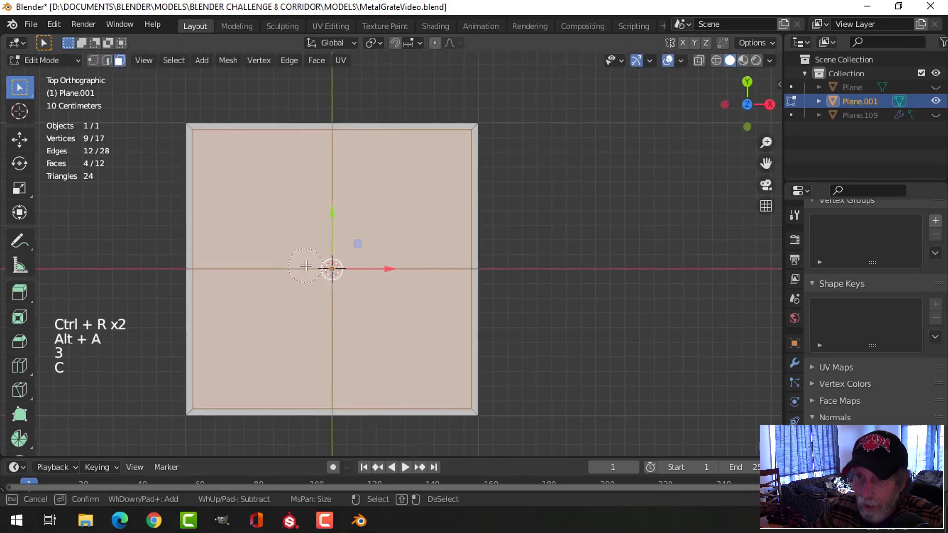
right_click(407, 188)
left_click(404, 188)
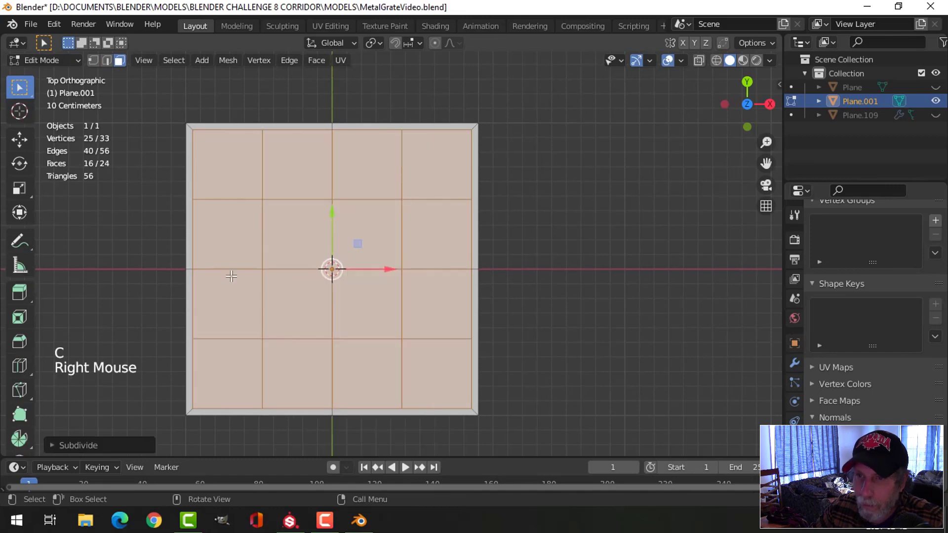
left_click(126, 444)
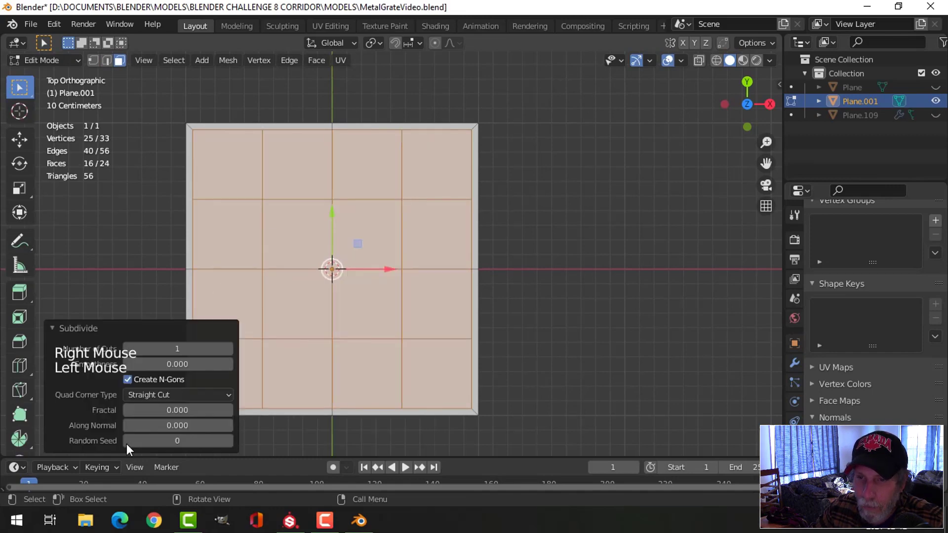
left_click(228, 349)
left_click(227, 349)
left_click(228, 349)
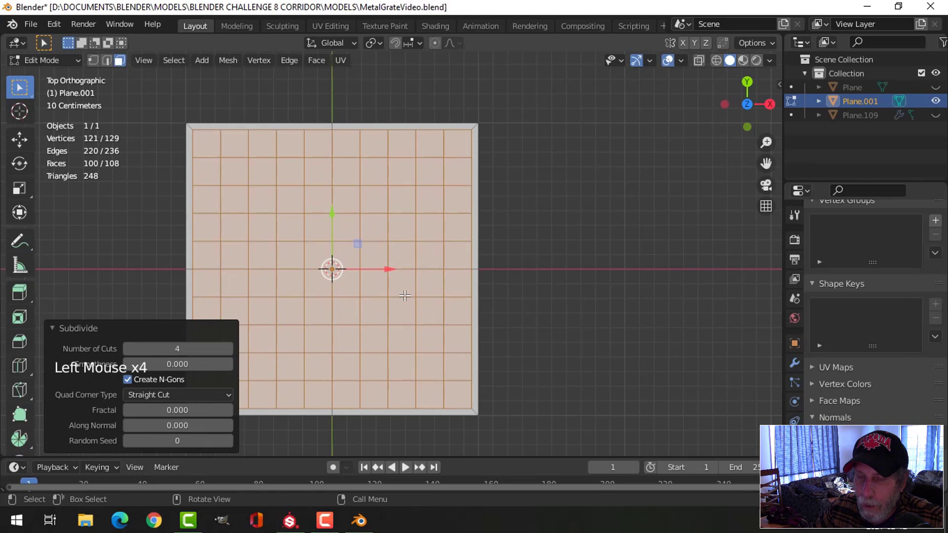
Poke the grid faces into triangles, inset each, and delete the inner triangles to cut holes
key("ctrl+f")
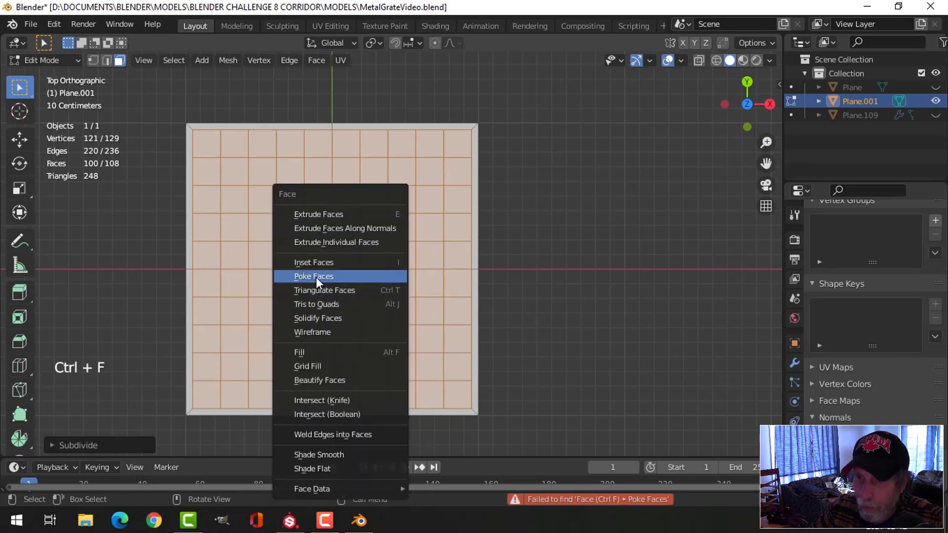
left_click(323, 275)
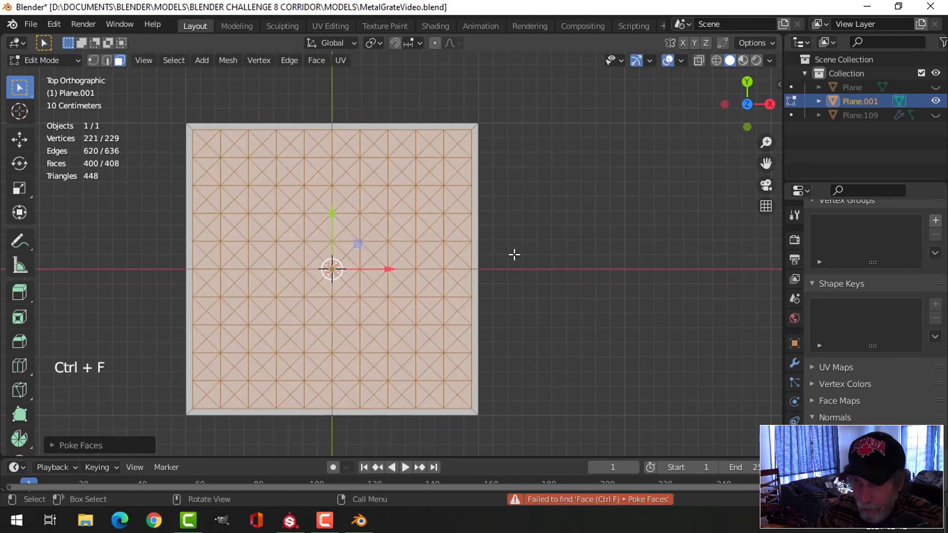
key("i")
key("shift")
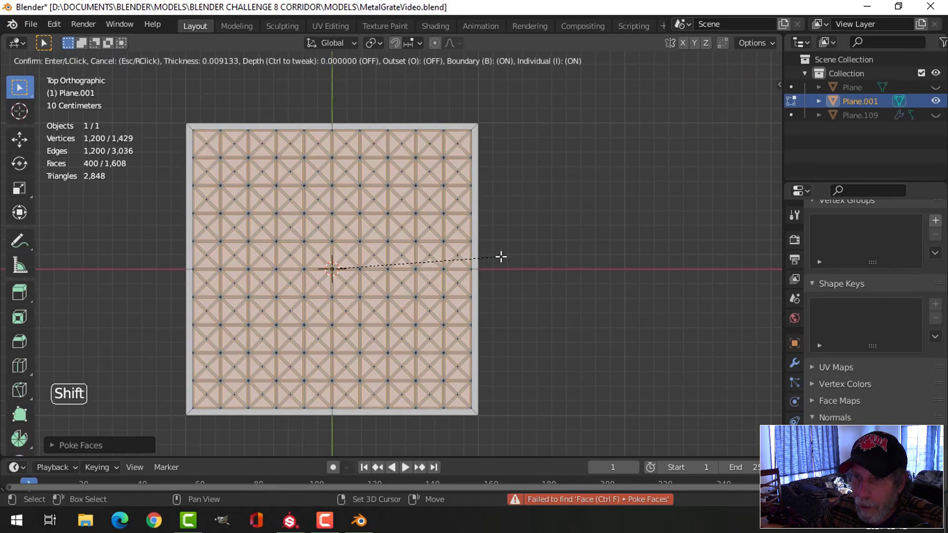
left_click(502, 255)
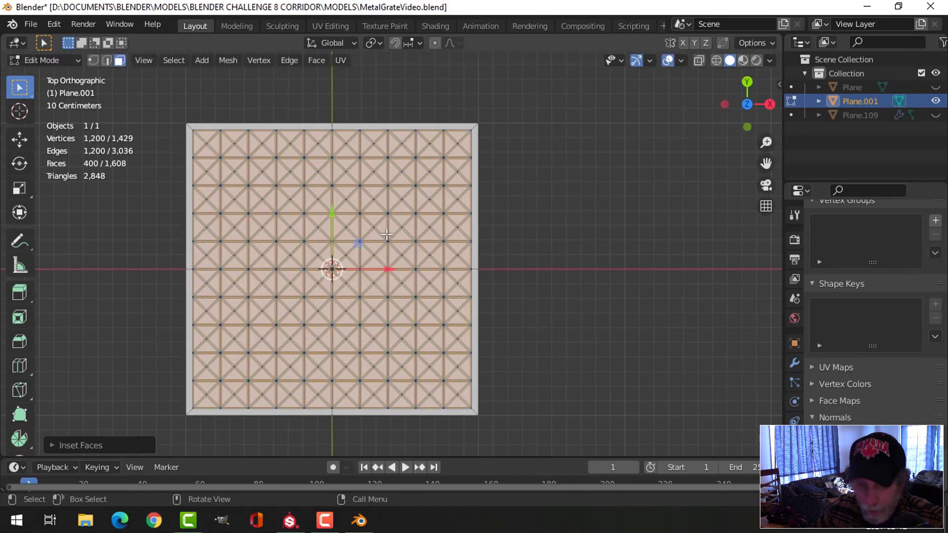
key("x")
left_click(386, 235)
key("Tab")
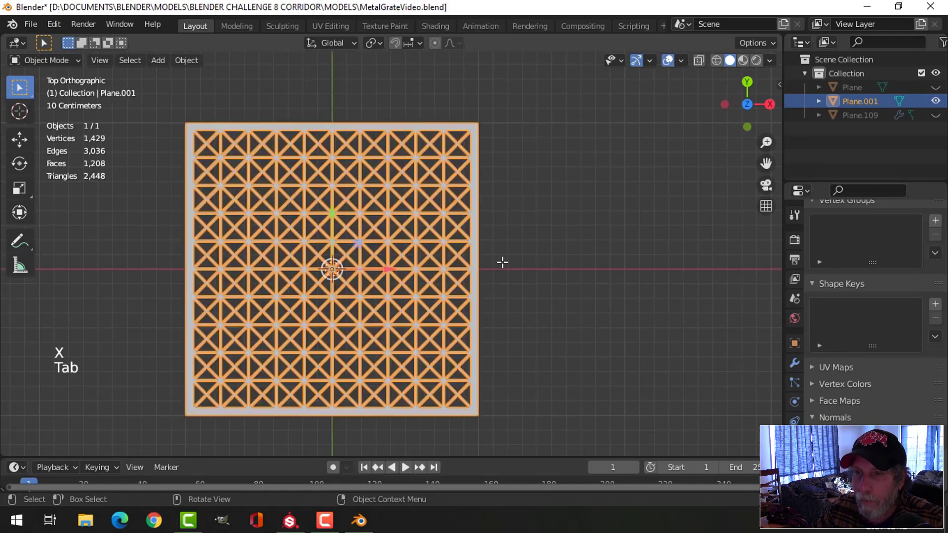
Orbit to view the perforated grid in perspective and deselect it
middle_click_drag(501, 262, 446, 292)
scroll(454, 258, "down", 1)
key("alt+a")
scroll(345, 247, "up", 2)
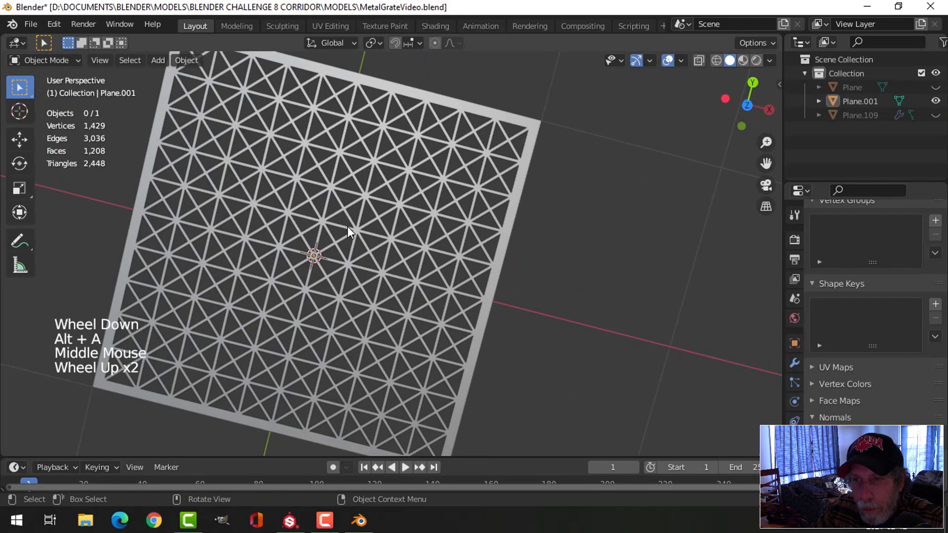
scroll(386, 247, "down", 3)
Stretch the new grate into a long rectangle by scaling it along Y
middle_click_drag(386, 248, 420, 266)
left_click(384, 251)
scroll(455, 246, "down", 1)
middle_click_drag(420, 266, 372, 268)
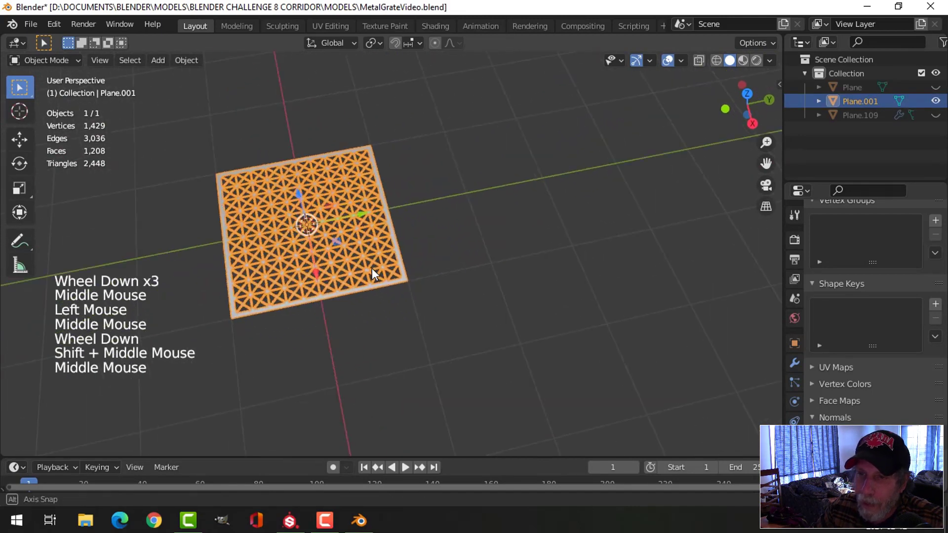
key("s")
key("y")
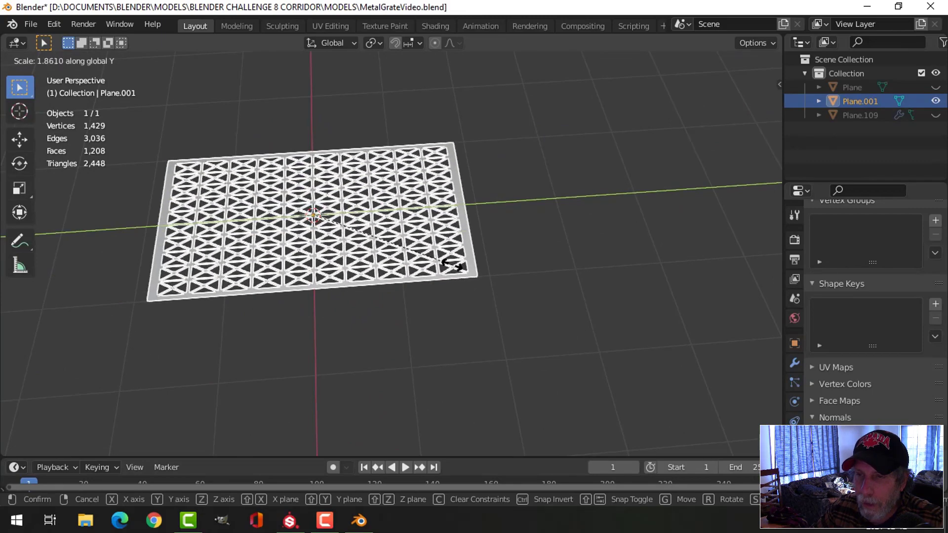
left_click(444, 269)
middle_click_drag(444, 269, 476, 272)
key("alt+a")
Slightly resize the grate again, then deselect and orbit to inspect it
scroll(382, 283, "up", 2)
scroll(392, 275, "down", 2)
left_click(391, 275)
key("s")
left_click(479, 275)
key("alt+a")
middle_click_drag(476, 273, 482, 275)
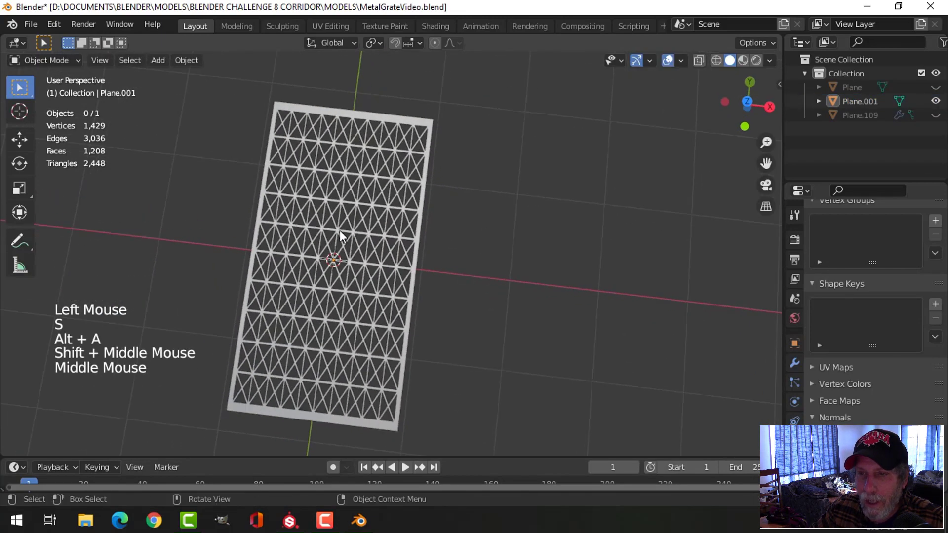
scroll(339, 232, "up", 2)
scroll(337, 233, "down", 3)
middle_click_drag(380, 250, 402, 247)
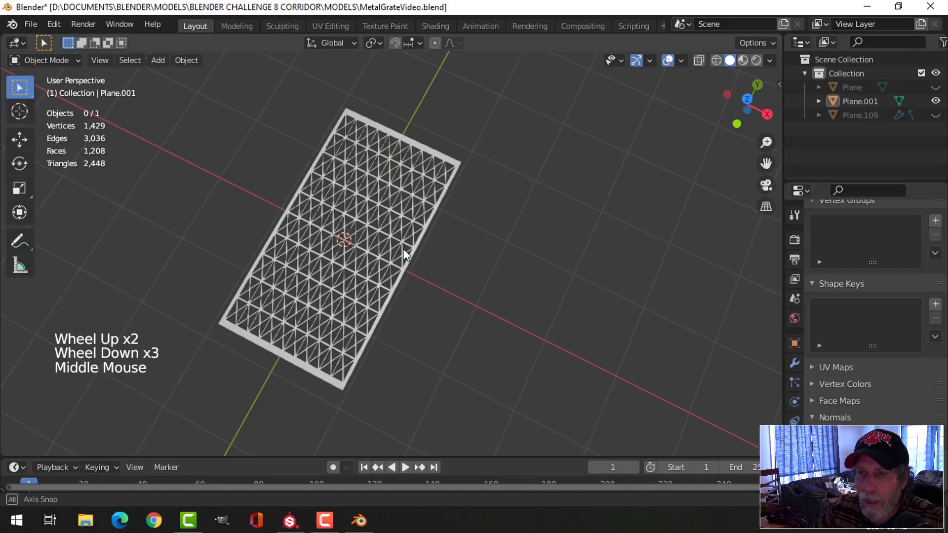
scroll(395, 253, "down", 3)
Unhide all objects, then shrink Plane.001 and set it onto the floor plane
key("alt+h")
key("alt+a")
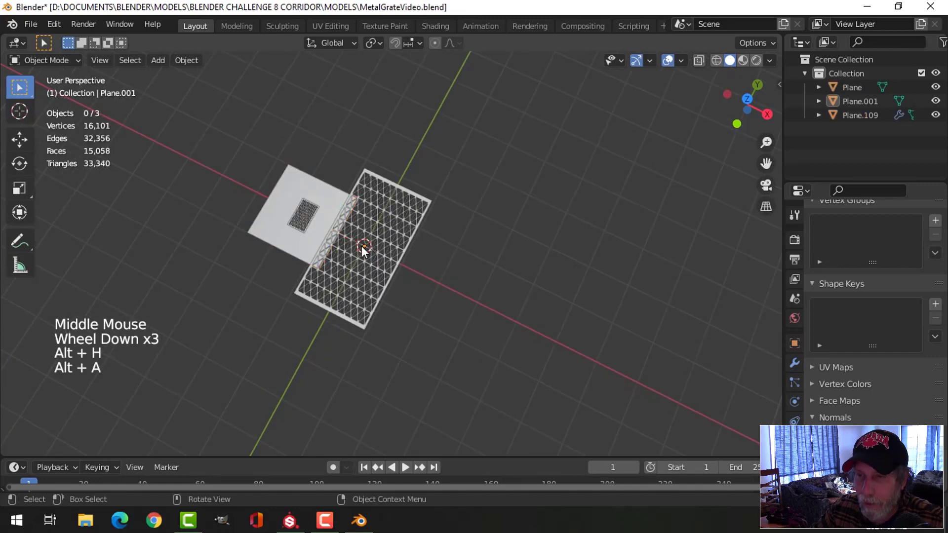
scroll(364, 250, "up", 3)
left_click(446, 198)
key("s")
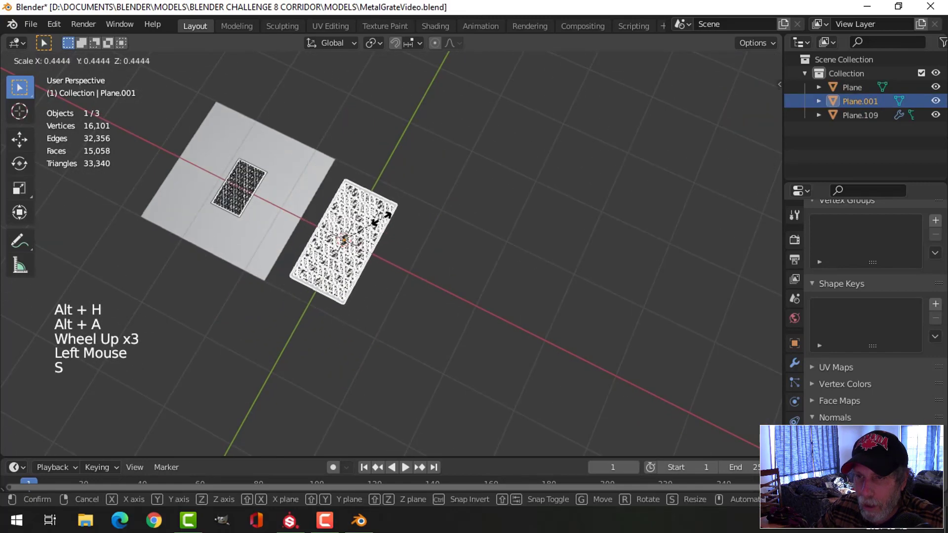
left_click(390, 256)
left_click_drag(355, 245, 296, 215)
scroll(309, 223, "up", 4)
middle_click_drag(309, 224, 341, 91, "shift")
scroll(355, 226, "up", 2)
scroll(425, 217, "up", 1)
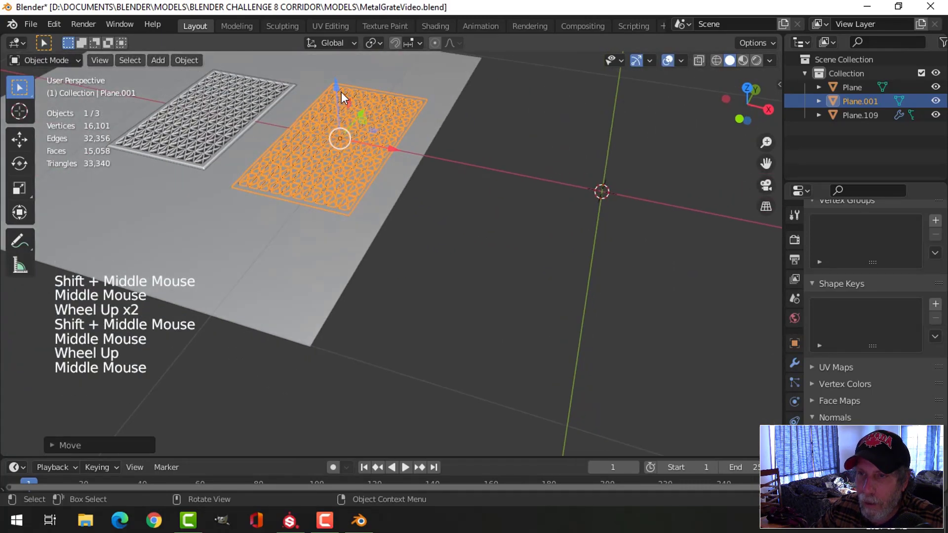
Hide the grey floor plane, leaving the resized Plane.001 grate selected
left_click(339, 91)
key("alt+a")
middle_click_drag(357, 128, 391, 250)
scroll(376, 220, "up", 2)
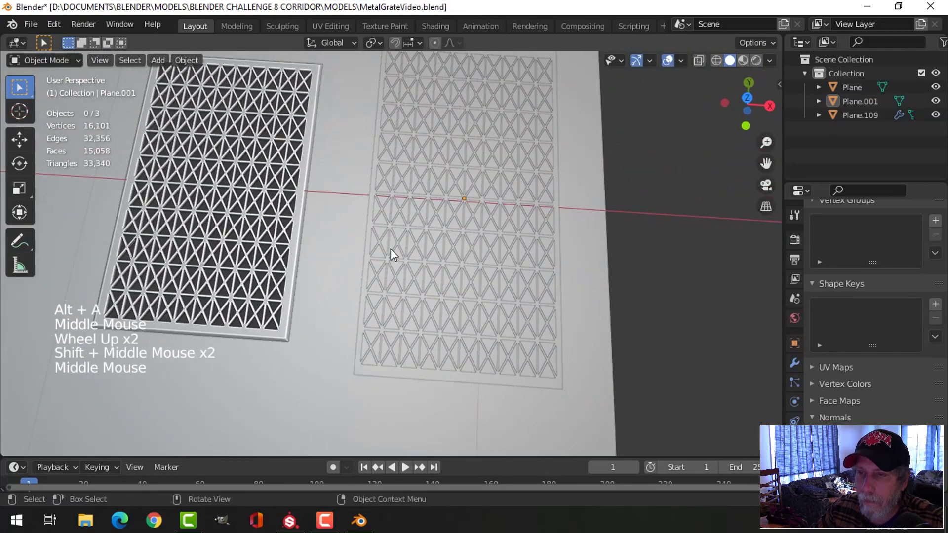
mouse_move(451, 203)
middle_mouse_down()
mouse_move(482, 237)
mouse_move(482, 259)
mouse_move(434, 201)
middle_mouse_up()
left_click(434, 201)
left_click(561, 221)
key("h")
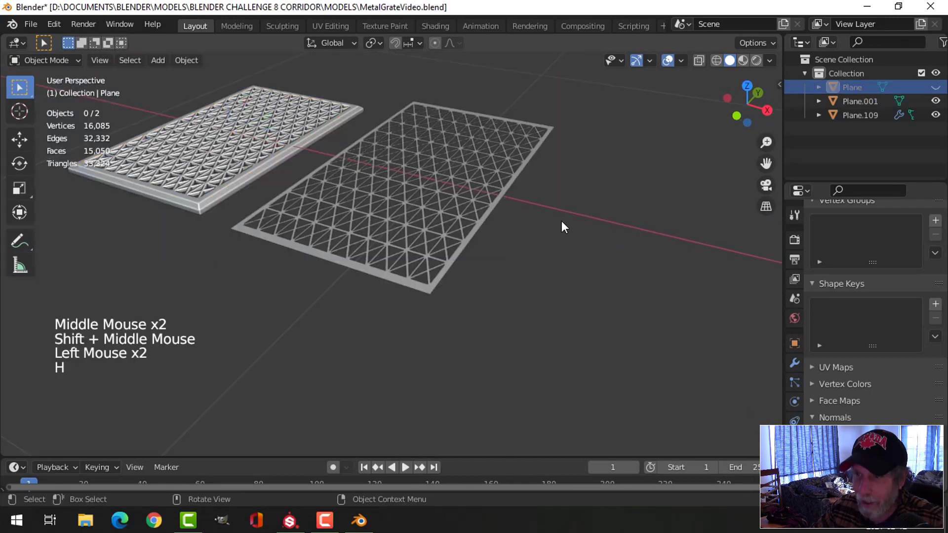
left_click(455, 212)
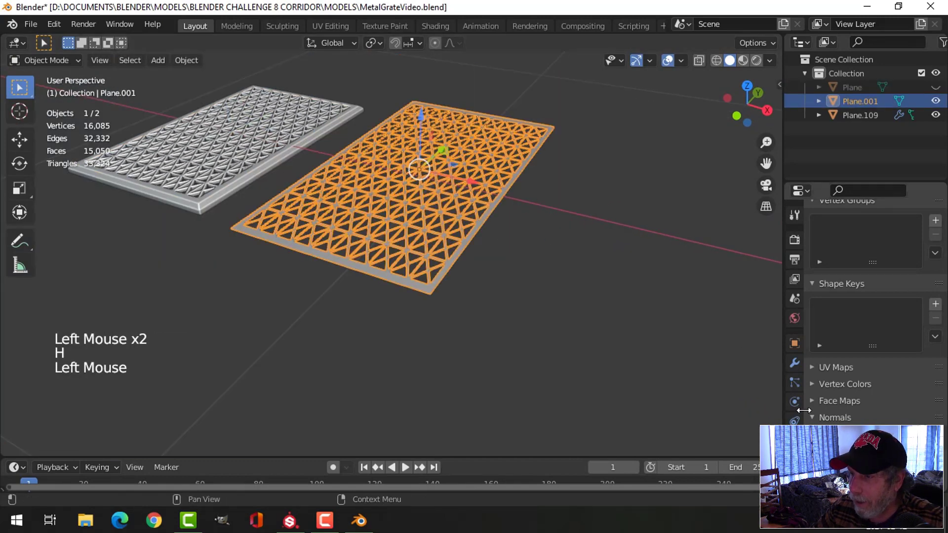
Add a Solidify modifier to the grate with 0.02 m thickness
left_click(796, 364)
left_click(830, 239)
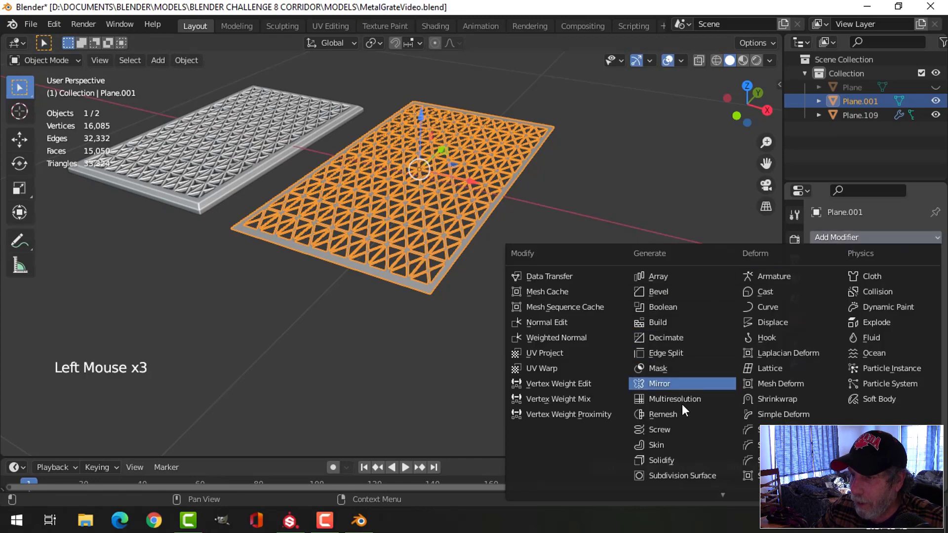
left_click(673, 461)
scroll(464, 275, "up", 2)
middle_click_drag(464, 274, 493, 265)
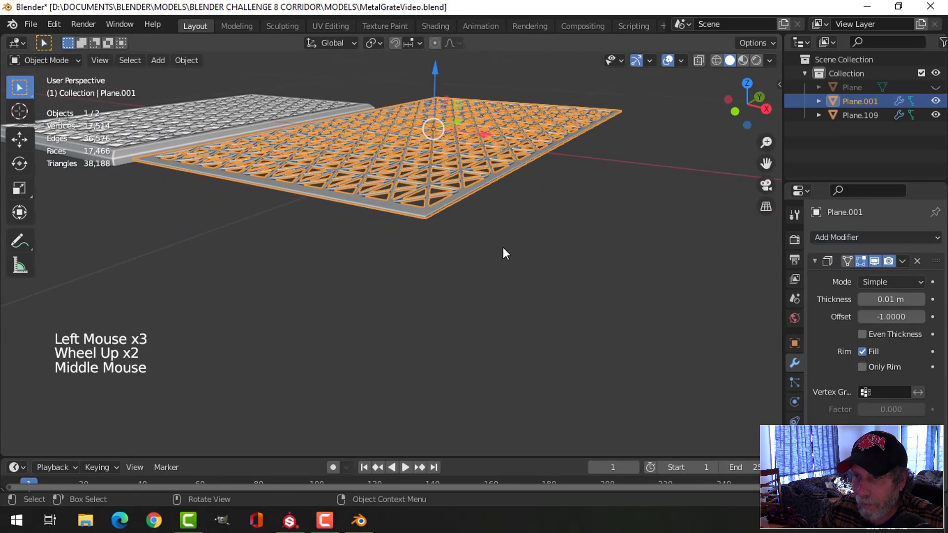
left_click_drag(882, 300, 893, 300, "shift")
In Edit Mode, extrude the grate's outer edge loop and scale it outward into a rim
key("Tab")
key("2")
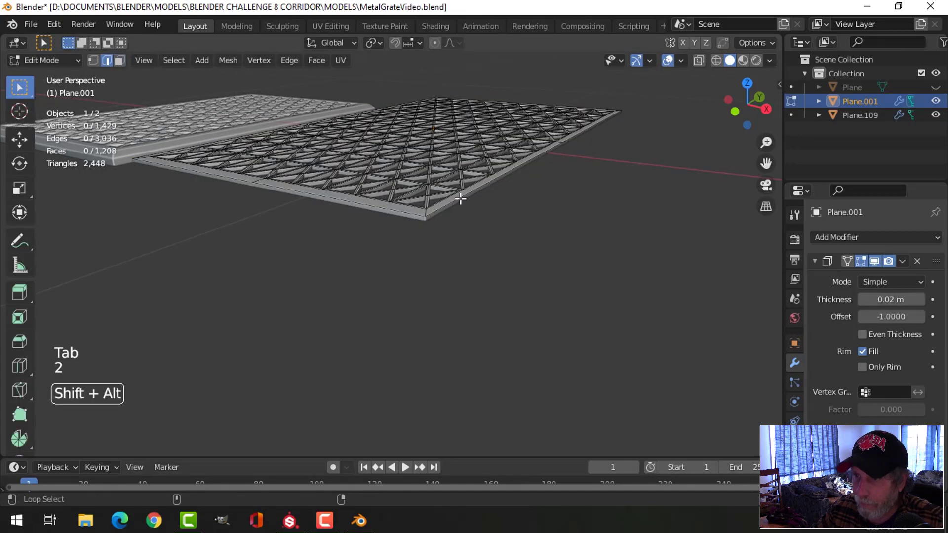
left_click(460, 198, "alt+shift")
mouse_move(531, 254)
middle_mouse_down()
mouse_move(533, 277)
mouse_move(527, 266)
middle_mouse_up()
scroll(524, 272, "down", 2)
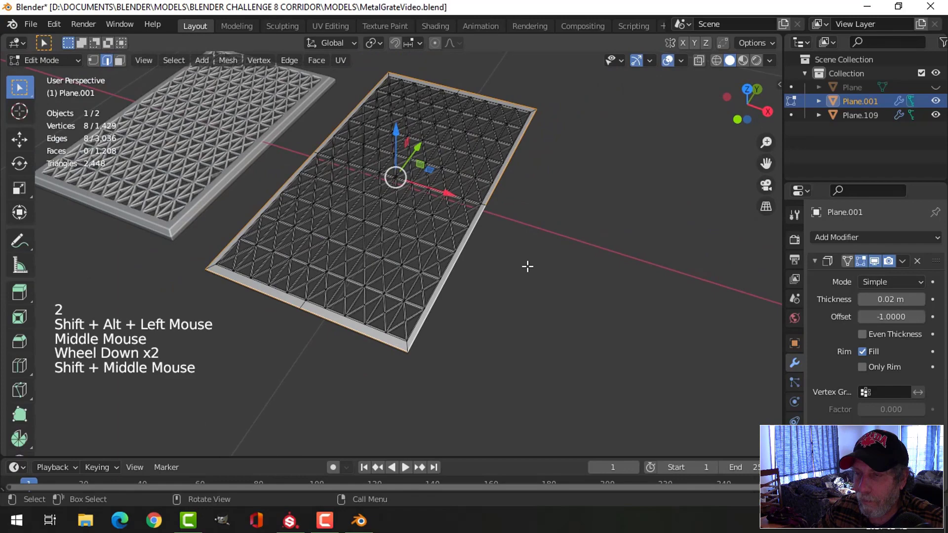
key("e")
key("s")
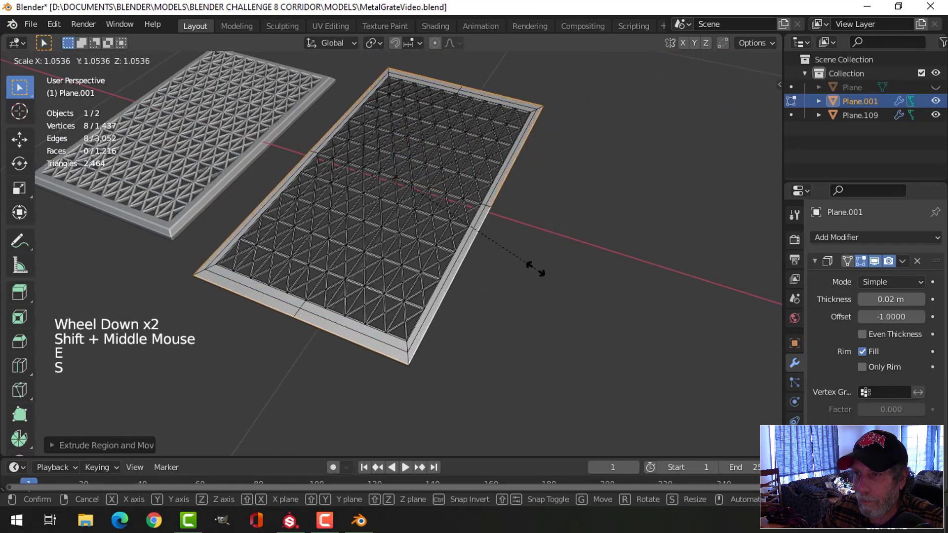
left_click(542, 271)
Scale the rim along Y, lower it on Z, then extrude it again downward
mouse_move(584, 221)
middle_mouse_down()
mouse_move(556, 220)
mouse_move(580, 226)
mouse_move(575, 213)
middle_mouse_up()
key("s")
key("y")
left_click(554, 220)
left_click_drag(388, 112, 387, 125)
key("e")
middle_click_drag(550, 247, 514, 277)
key("alt+a")
key("Tab")
key("alt+a")
left_click(467, 256)
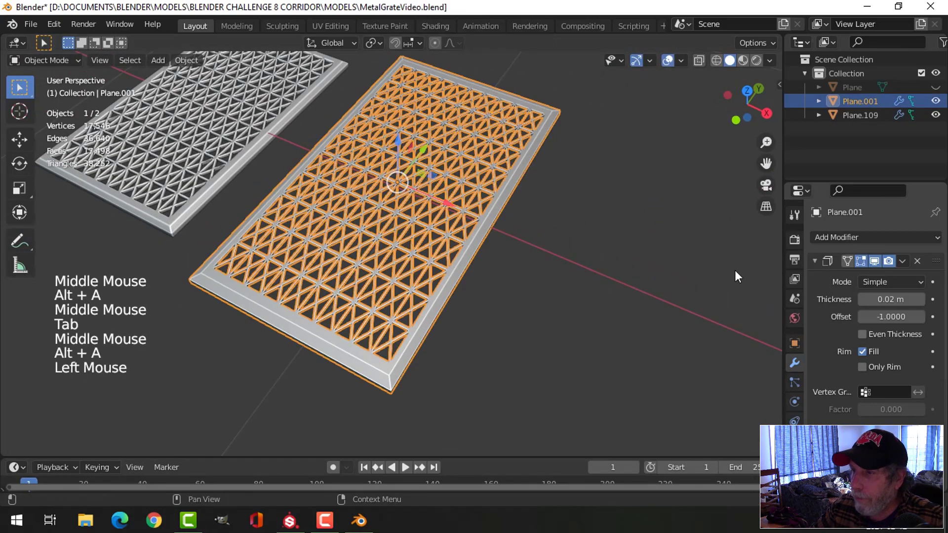
Apply the Solidify modifier and add a 0.1 m edge Bevel modifier
left_click(901, 258)
left_click(892, 272)
left_click(845, 237)
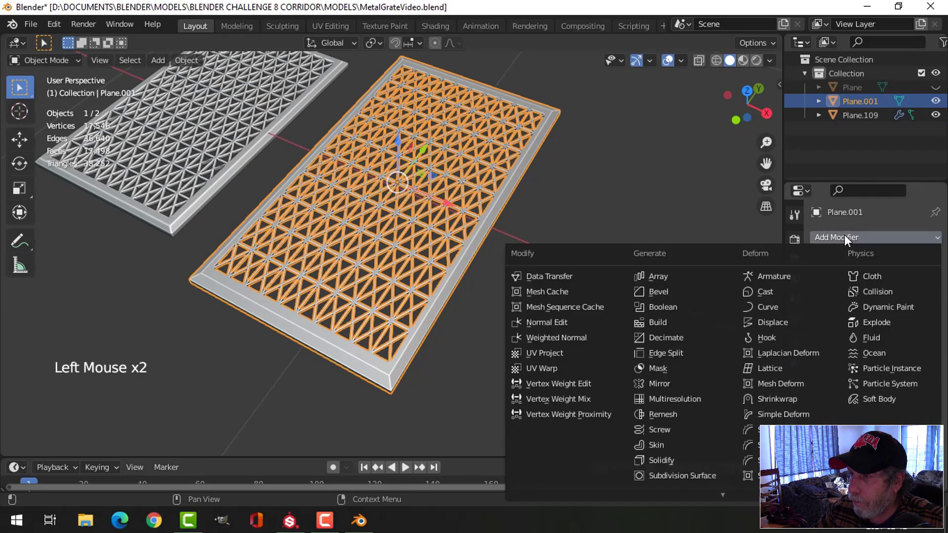
left_click(686, 291)
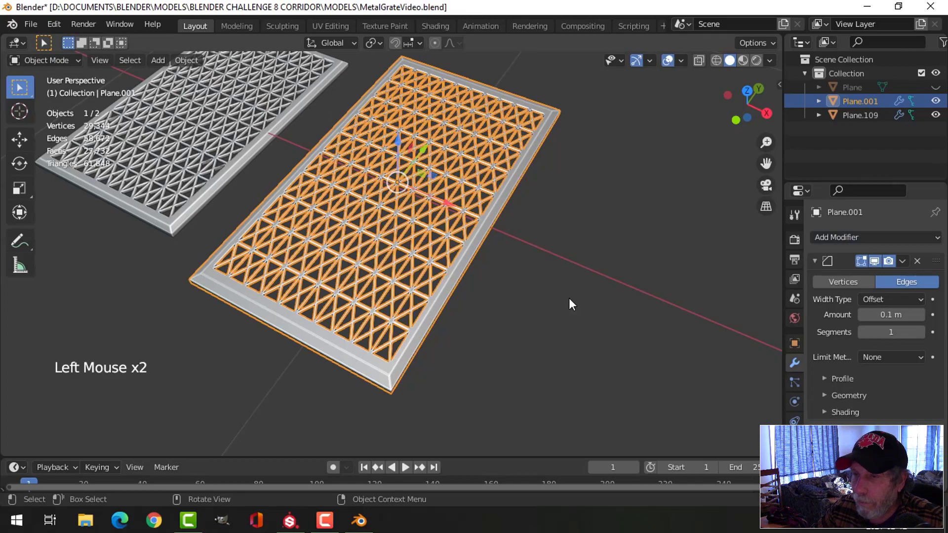
Inspect the bevelled grate in perspective and from the Numpad 7 top view
scroll(568, 298, "up", 2)
key("alt+a")
middle_click_drag(536, 301, 513, 271)
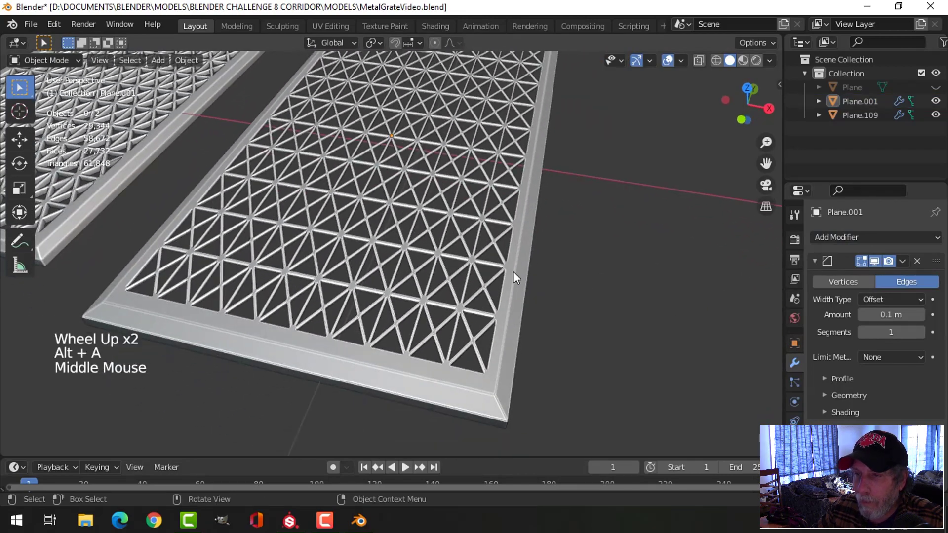
scroll(428, 278, "down", 1)
middle_click_drag(427, 279, 475, 325, "shift")
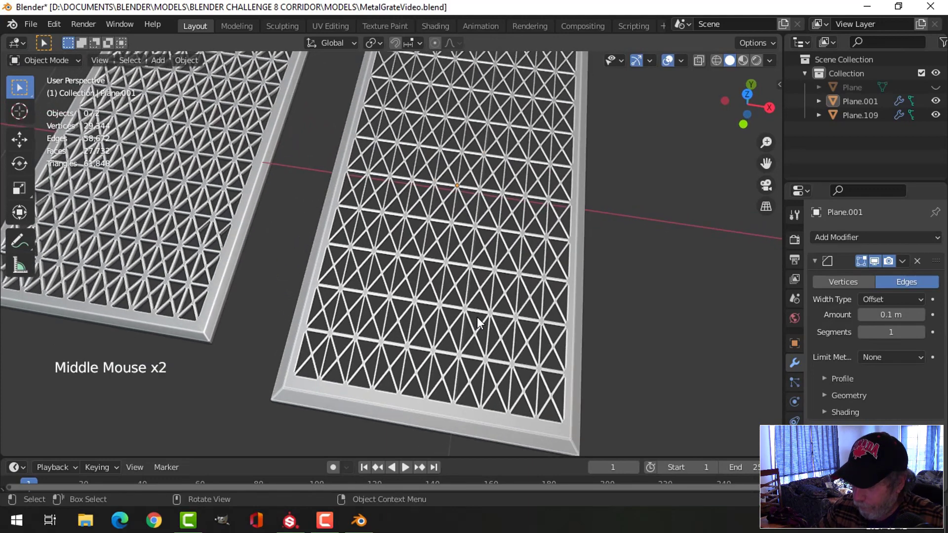
key("KP_7")
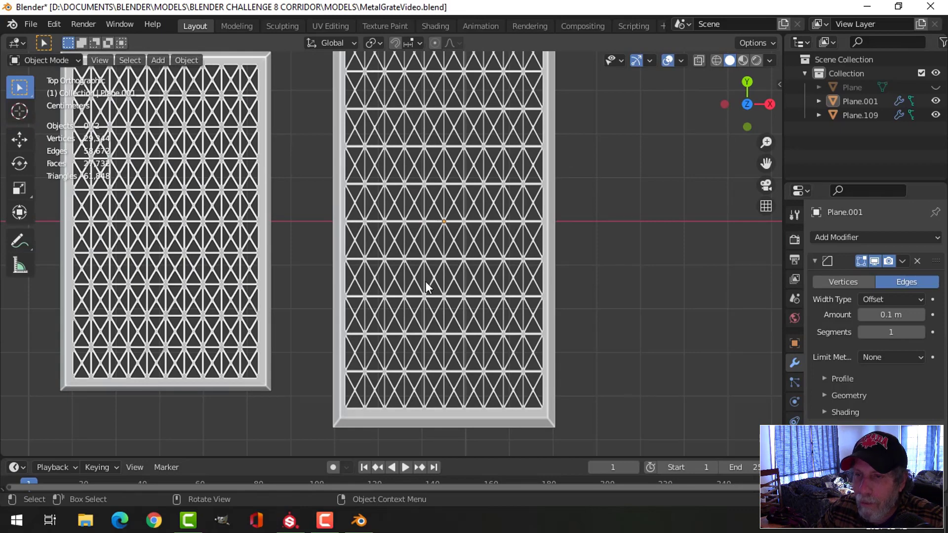
scroll(425, 283, "down", 2)
middle_click_drag(449, 285, 478, 282)
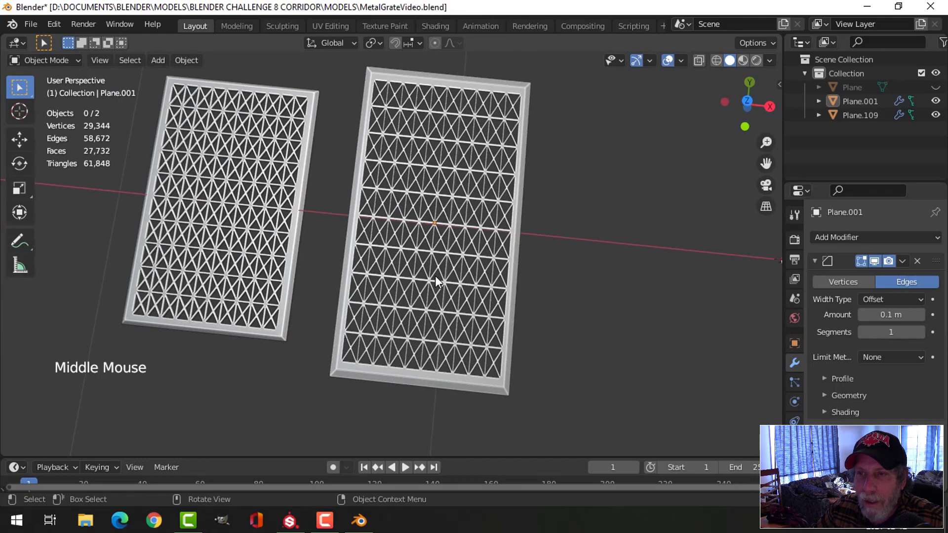
Shrink Plane.001, unhide the floor, and move Plane.109 out of the floor's hole
left_click(430, 252)
key("s")
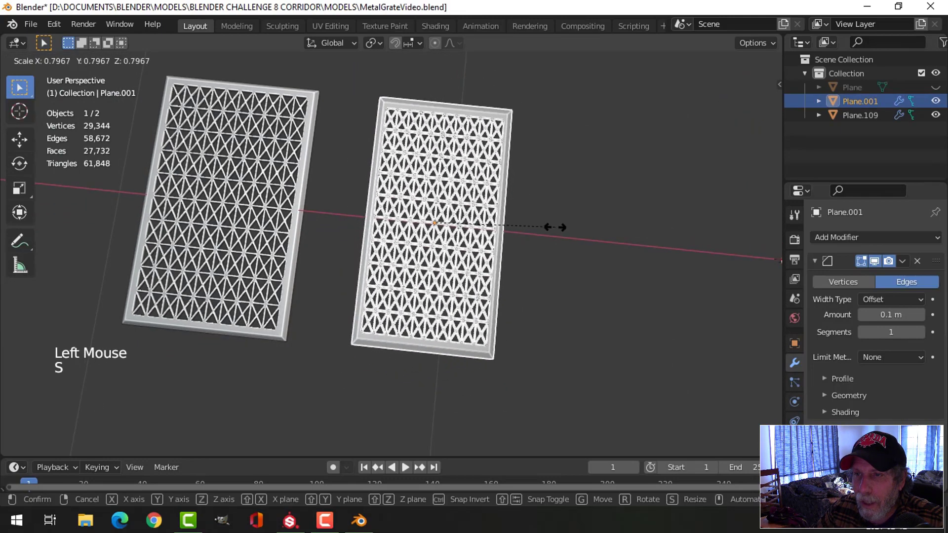
left_click(555, 227)
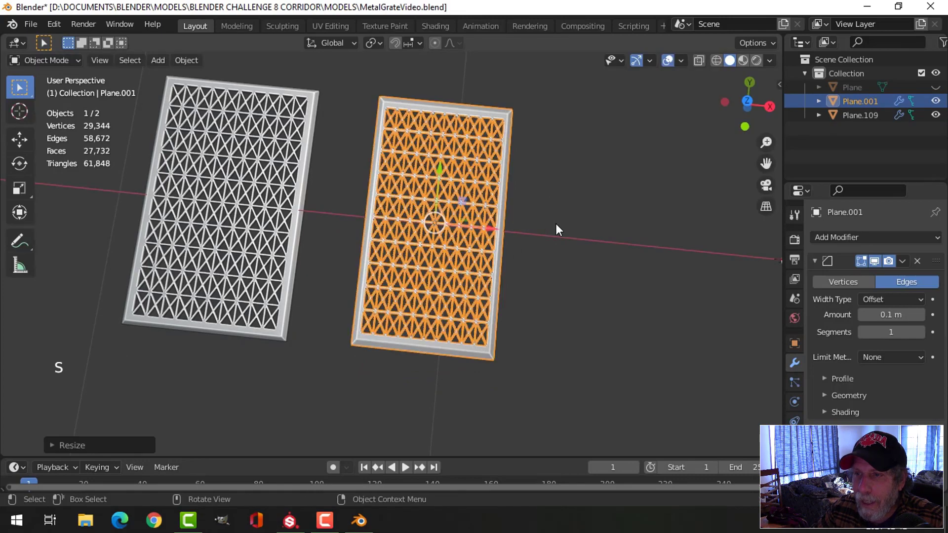
left_click(309, 229)
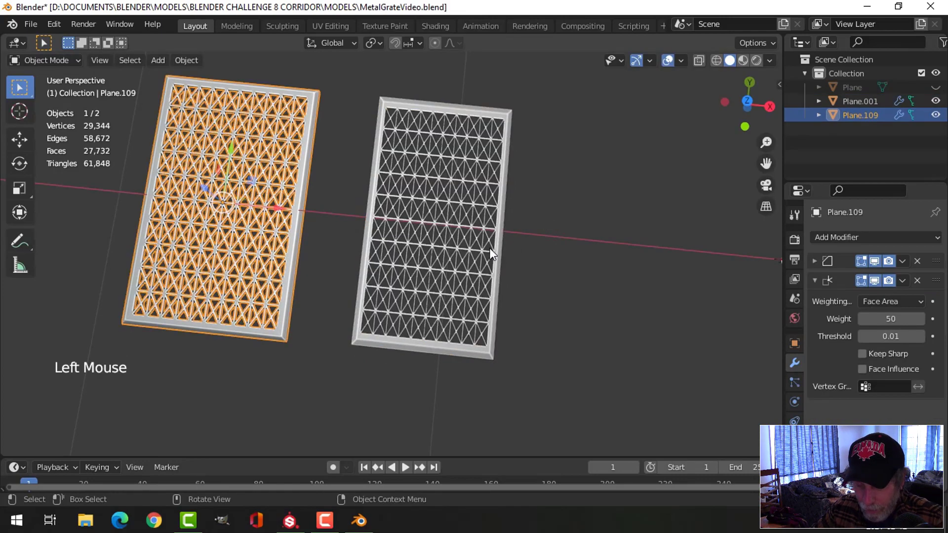
key("alt+h")
key("alt+a")
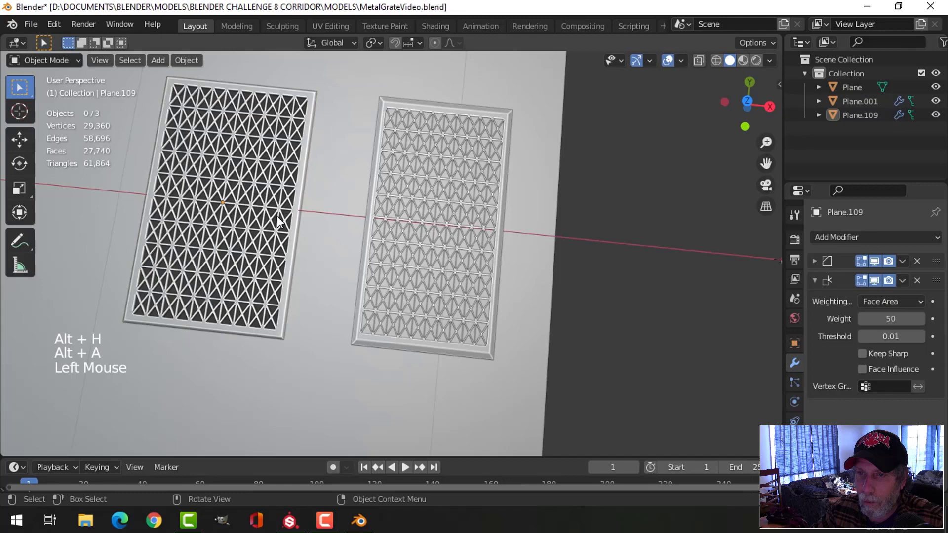
left_click(277, 216)
scroll(298, 251, "down", 3)
middle_click_drag(298, 251, 444, 245, "shift")
left_click_drag(445, 246, 360, 229)
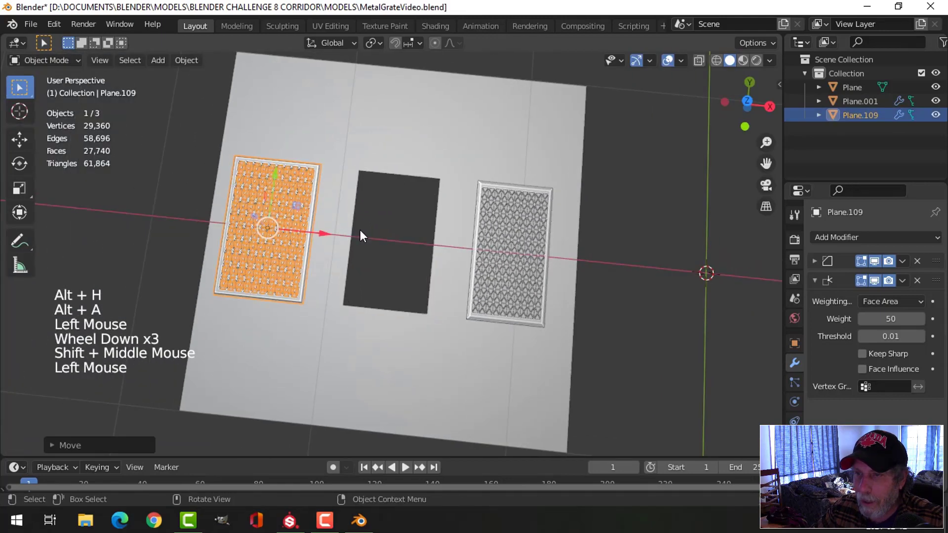
Slide Plane.001 along X into the floor's hole and resize it to fit
left_click(537, 249)
left_click_drag(573, 256, 449, 250)
key("s")
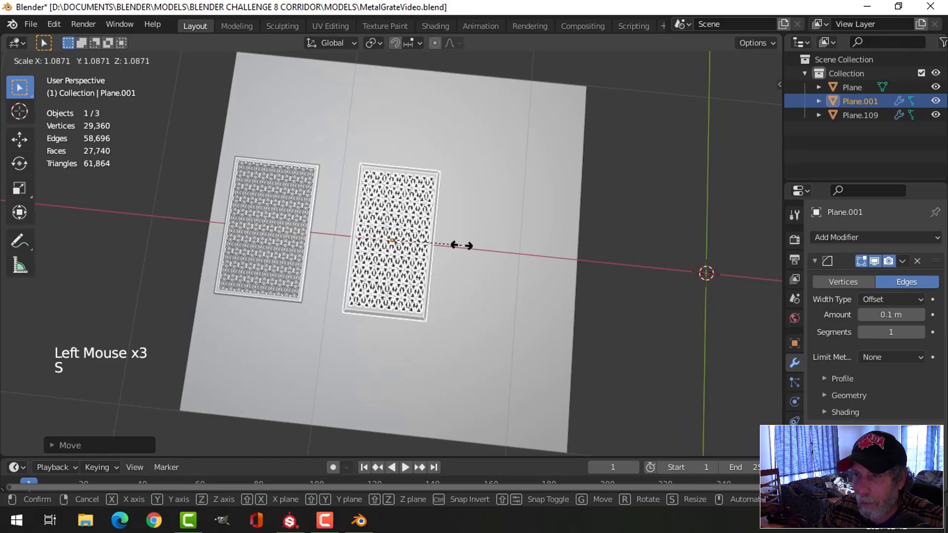
middle_click_drag(457, 245, 449, 197)
key("alt+a")
scroll(467, 253, "up", 3)
left_click(462, 227)
middle_click_drag(473, 259, 490, 233)
key("s")
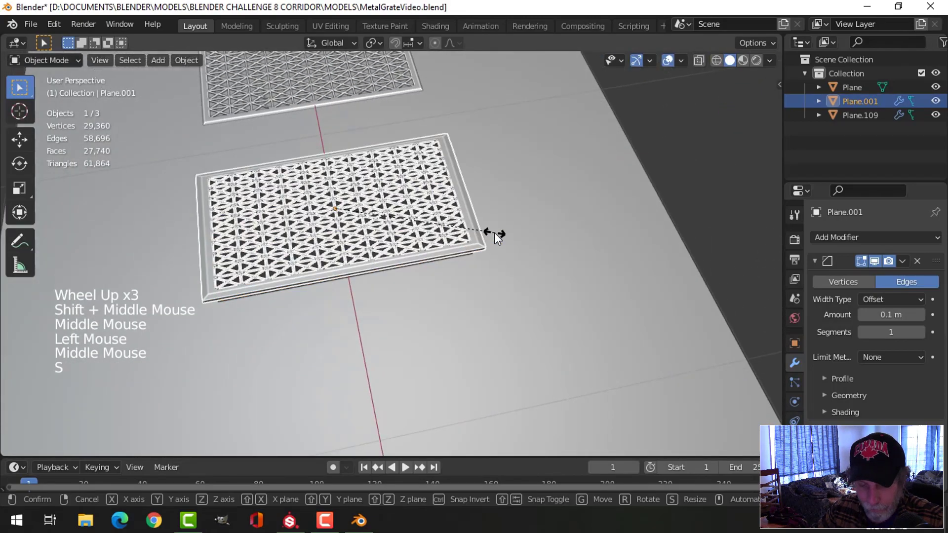
left_click(487, 233)
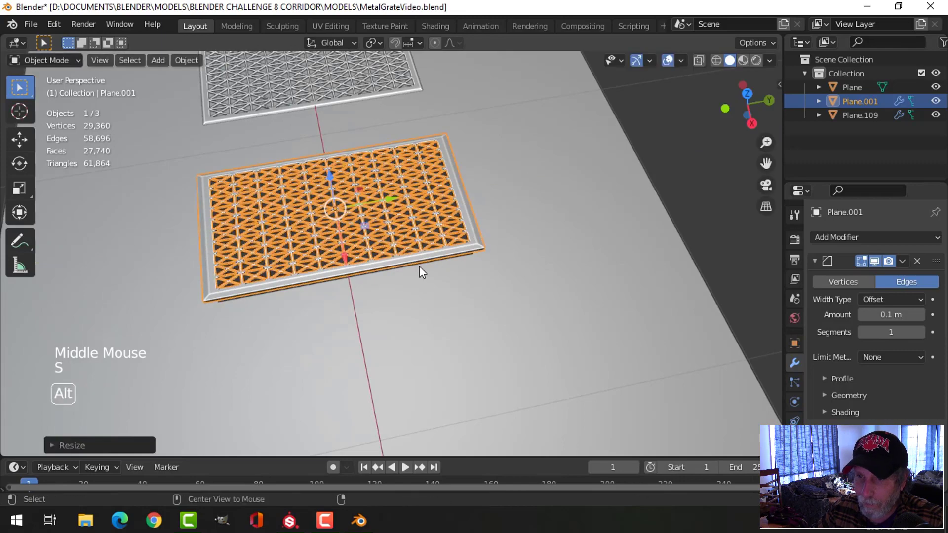
Lower Plane.001 0.02195 m along Z into the floor
key("alt+a")
middle_click_drag(420, 266, 339, 161)
left_click(410, 244)
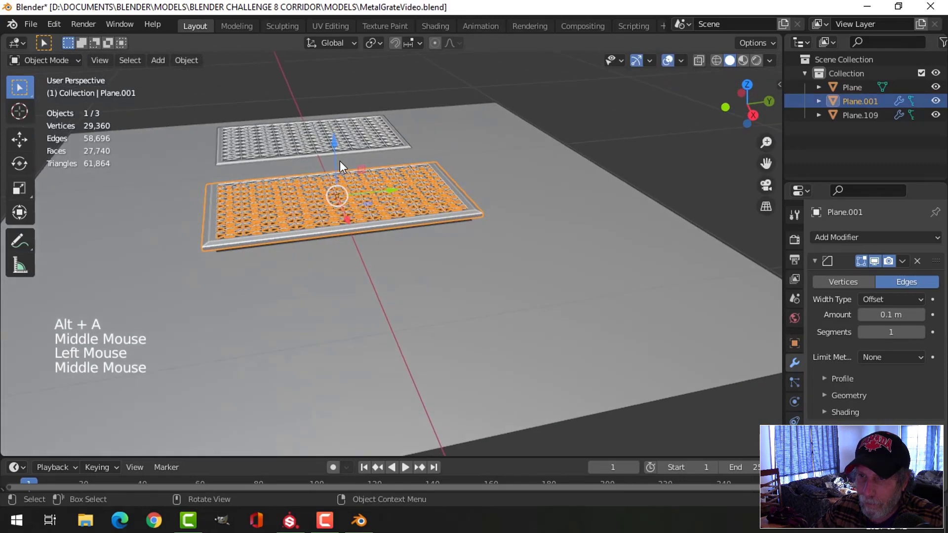
left_click_drag(331, 144, 332, 150)
key("alt+a")
Orbit beneath the floor to check the grates' fit from the underside
middle_click_drag(306, 217, 394, 253)
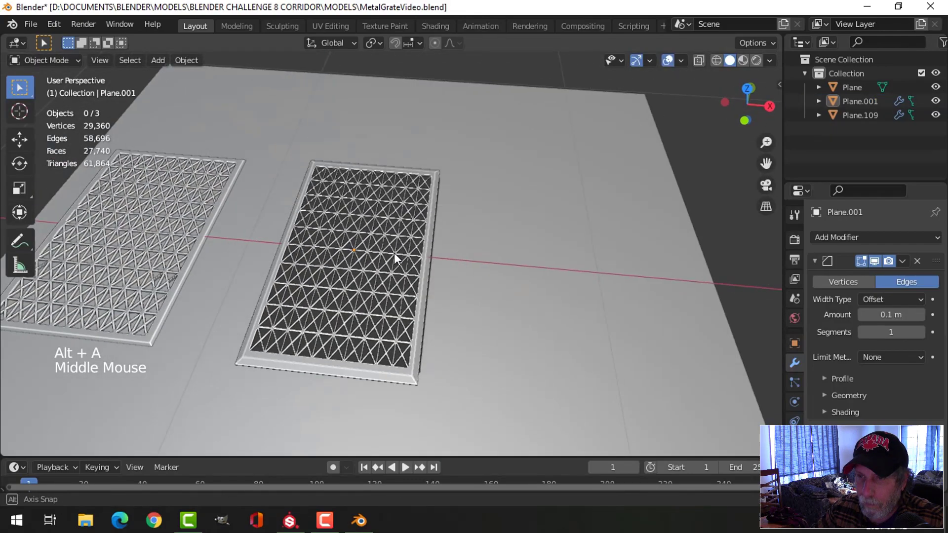
scroll(407, 287, "down", 2)
middle_click_drag(407, 287, 420, 326)
scroll(419, 327, "up", 2)
scroll(486, 274, "down", 1)
middle_click_drag(471, 246, 399, 250)
scroll(424, 265, "up", 1)
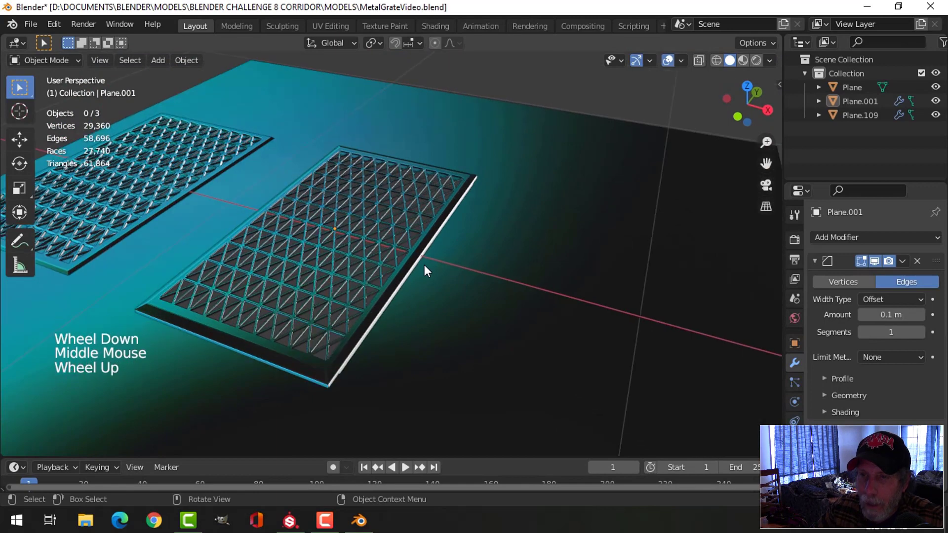
scroll(425, 261, "down", 1)
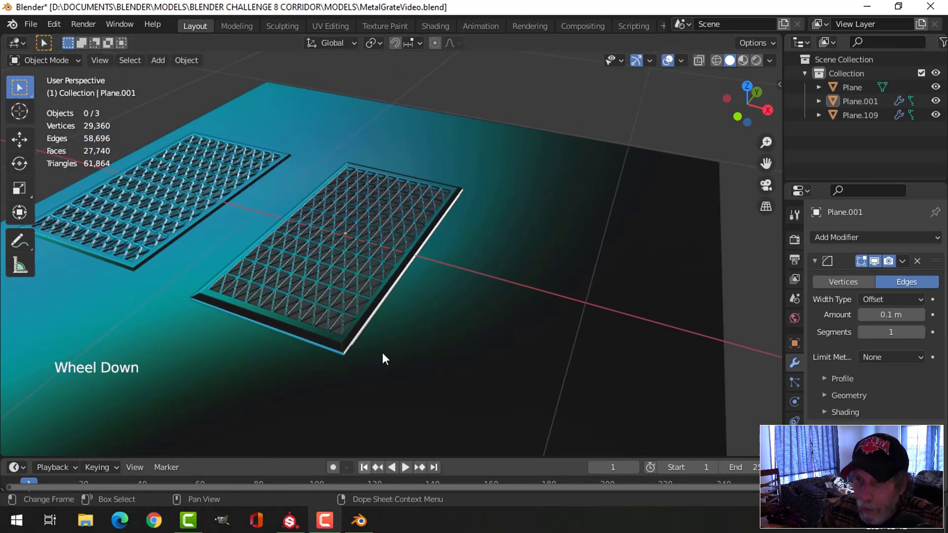
scroll(390, 268, "down", 1)
middle_click_drag(433, 249, 342, 241)
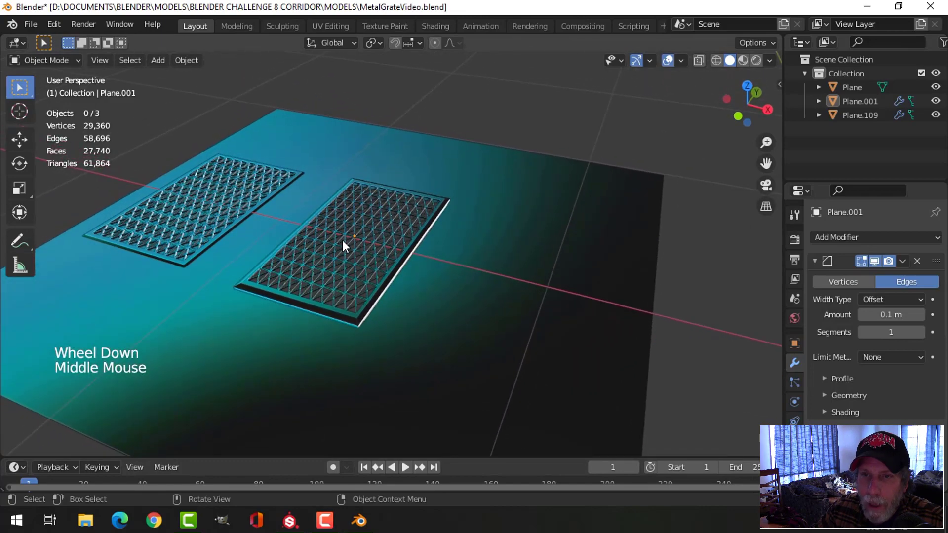
Delete the left grate Plane.109
left_click(372, 246)
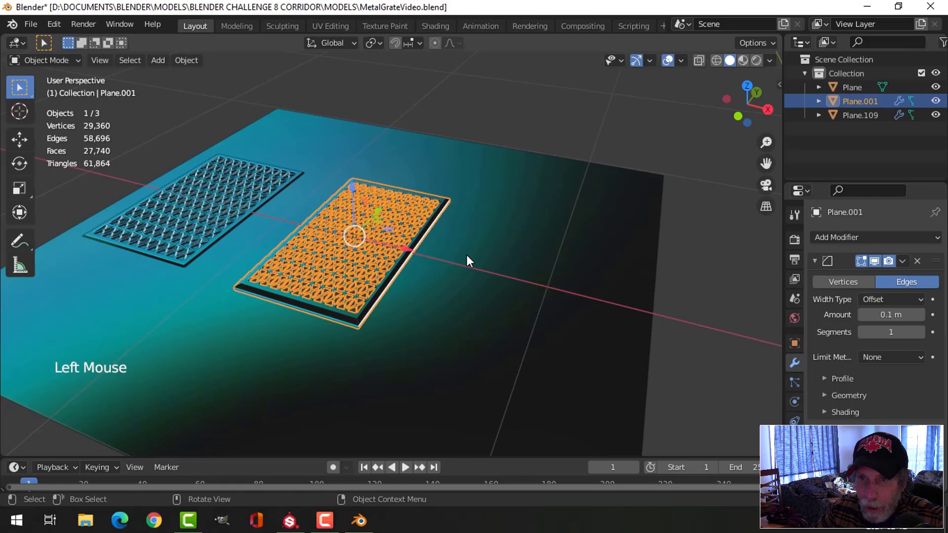
left_click(206, 190)
key("x")
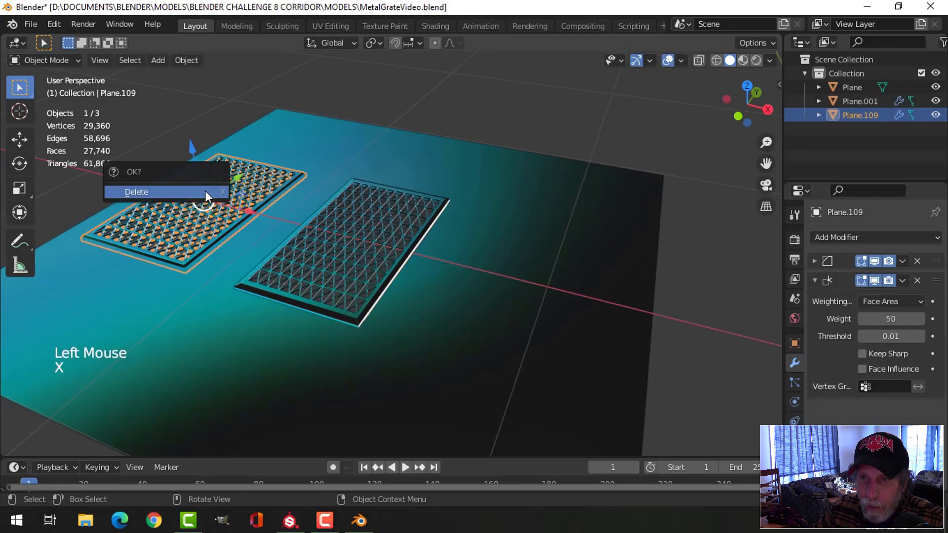
left_click(205, 191)
Move Plane.001 into a new collection named 'vent'
left_click(337, 240)
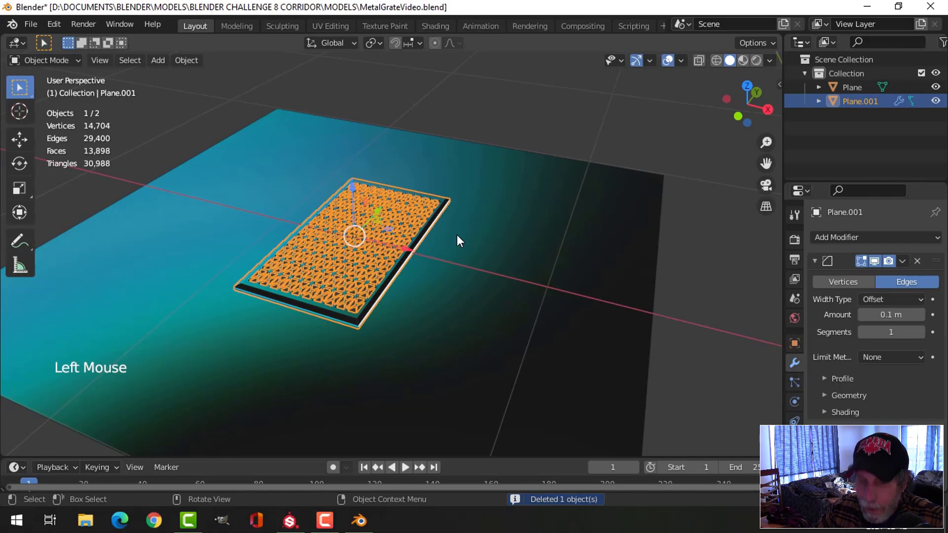
key("m")
left_click(457, 235)
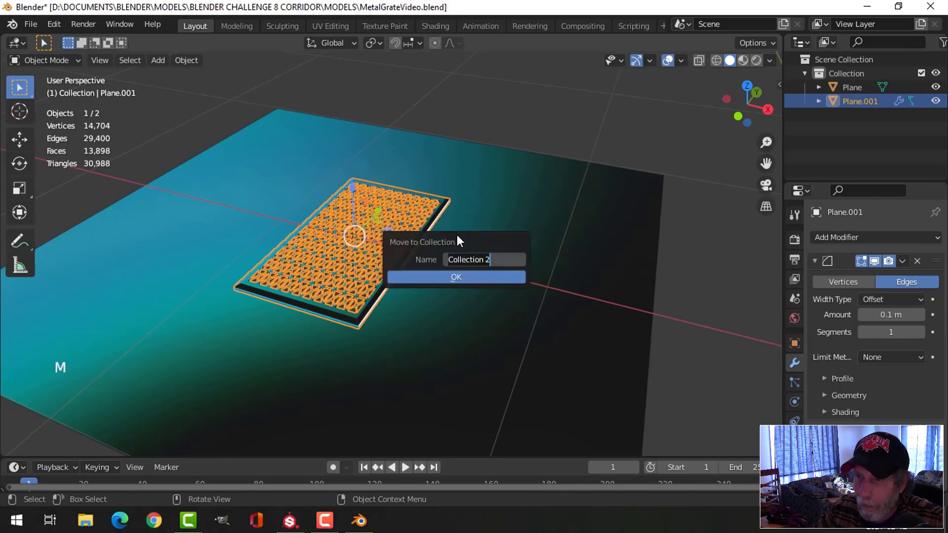
type("vent")
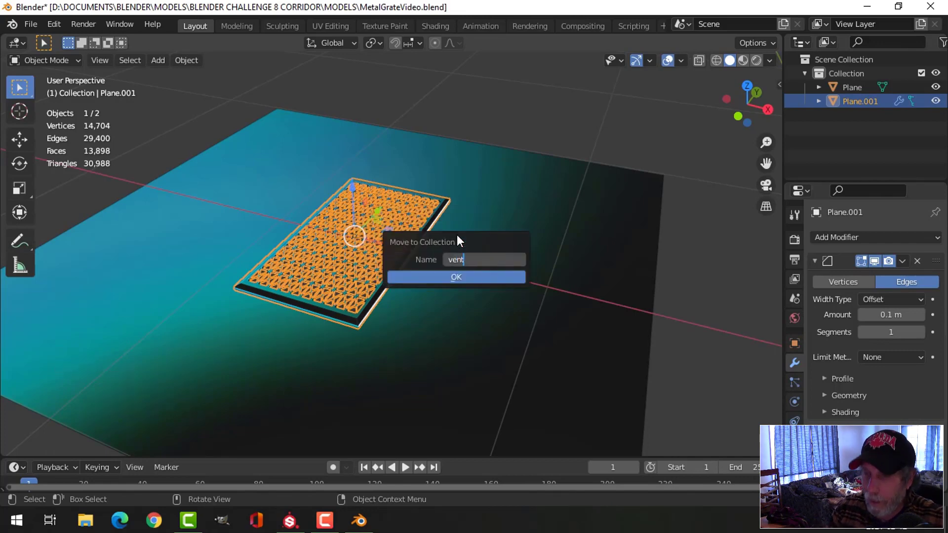
key("Return")
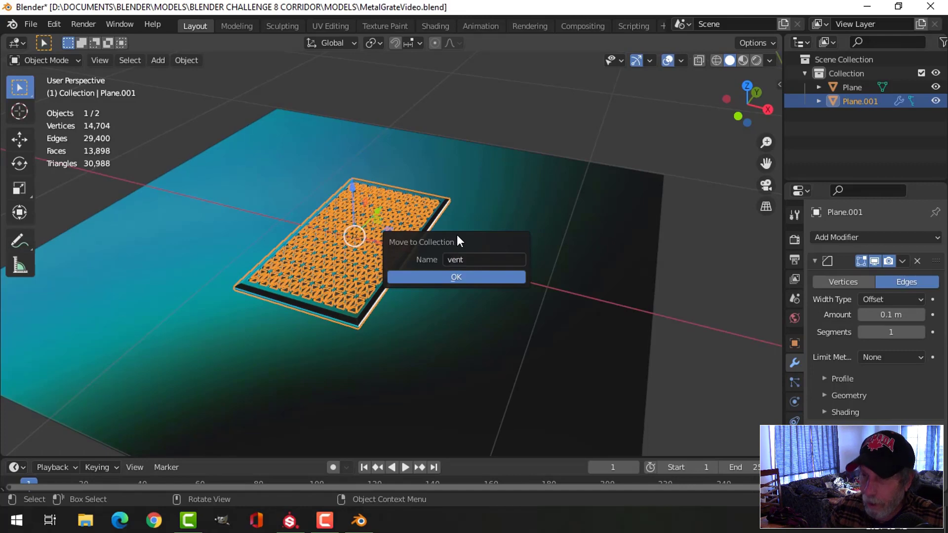
left_click(451, 274)
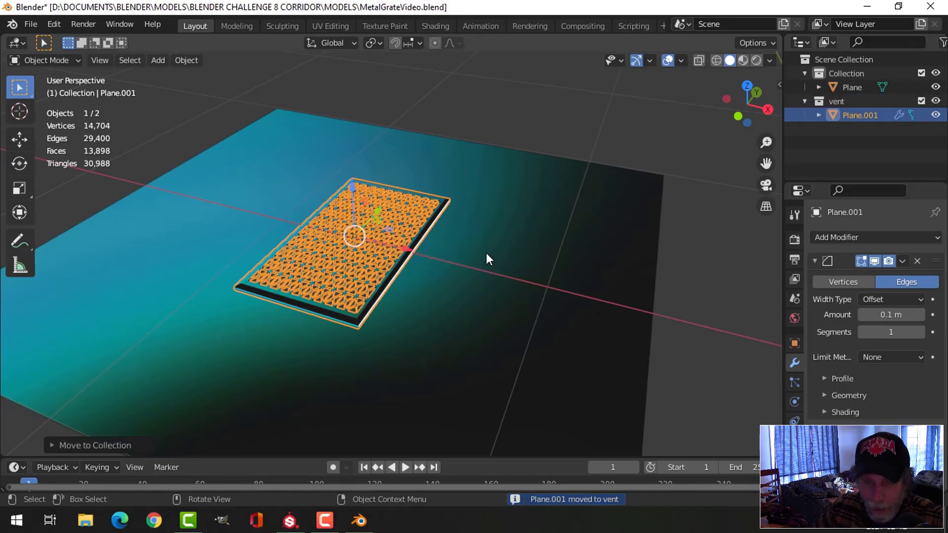
Set the grate's origin to its geometry and snap the 3D cursor to it
left_click(186, 60)
mouse_move(247, 91)
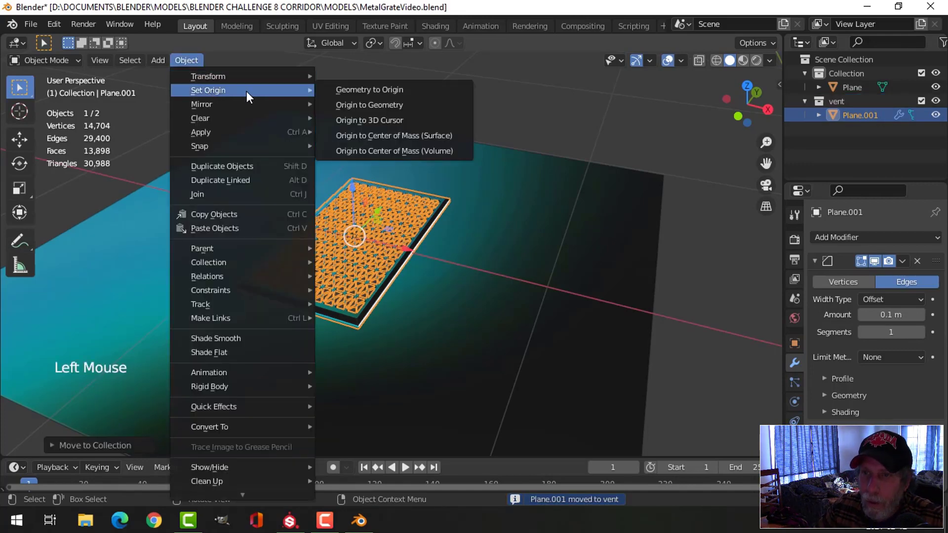
left_click(353, 105)
key("shift+s")
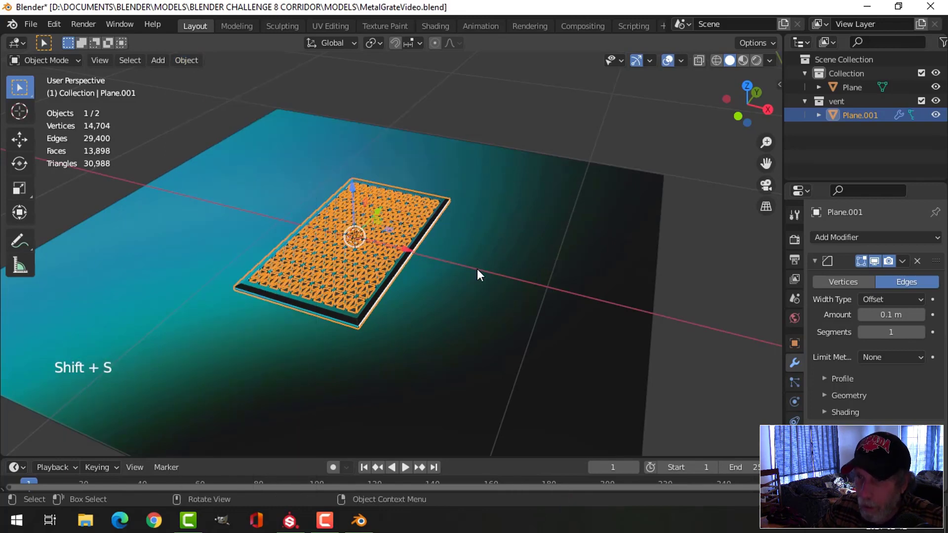
Add a vent collection instance and slide it along X
key("shift+a")
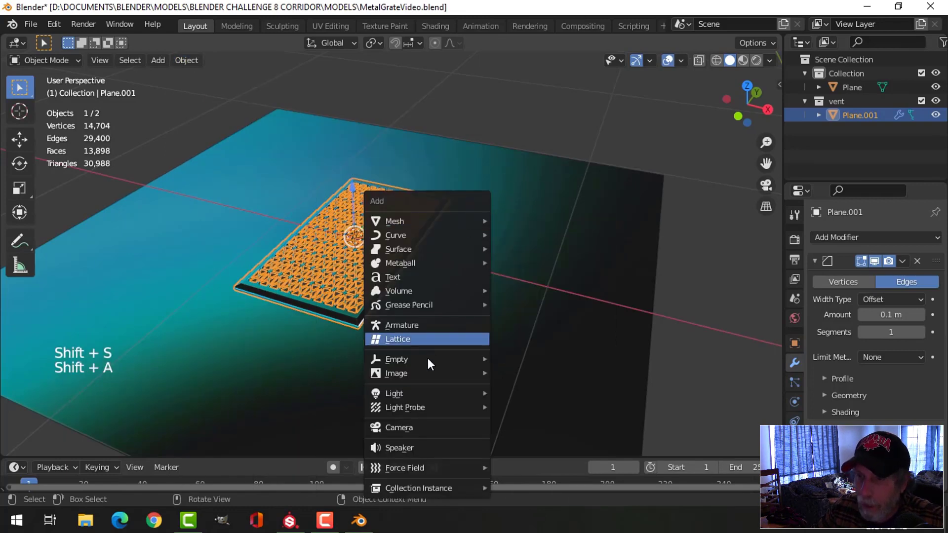
mouse_move(420, 485)
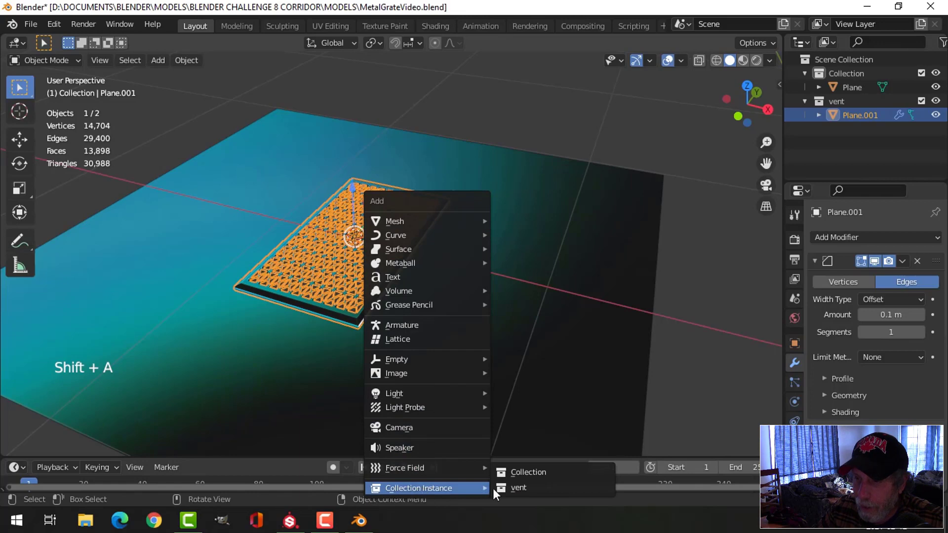
left_click(506, 488)
left_click_drag(413, 248, 711, 324)
scroll(480, 254, "down", 1)
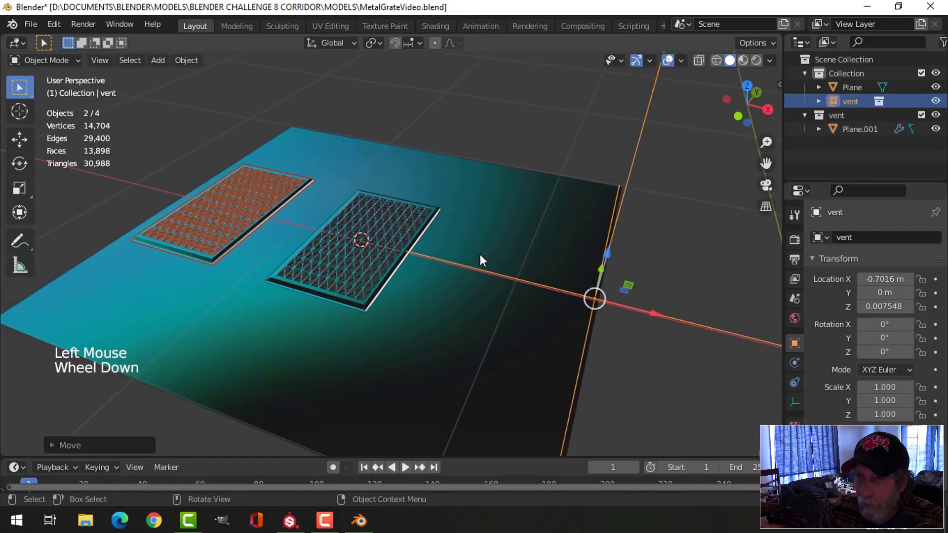
Set the instance's origin to its geometry and place it beside the other grate
left_click(187, 60)
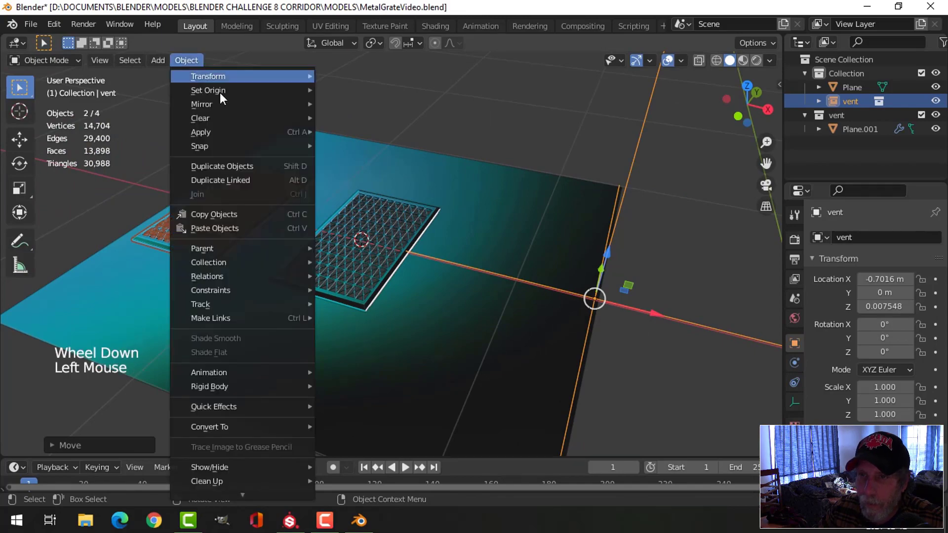
mouse_move(220, 93)
left_click(357, 100)
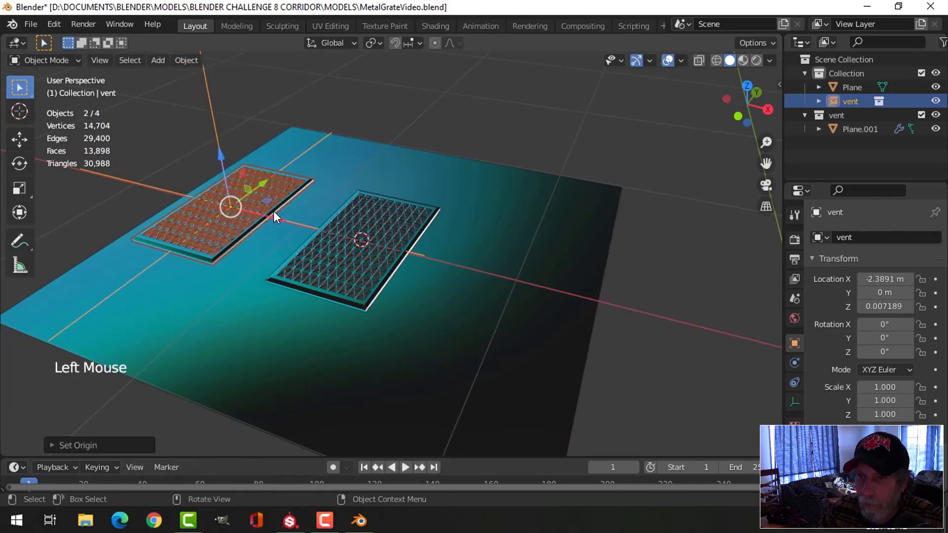
left_click_drag(274, 212, 563, 248)
middle_click_drag(563, 249, 574, 225)
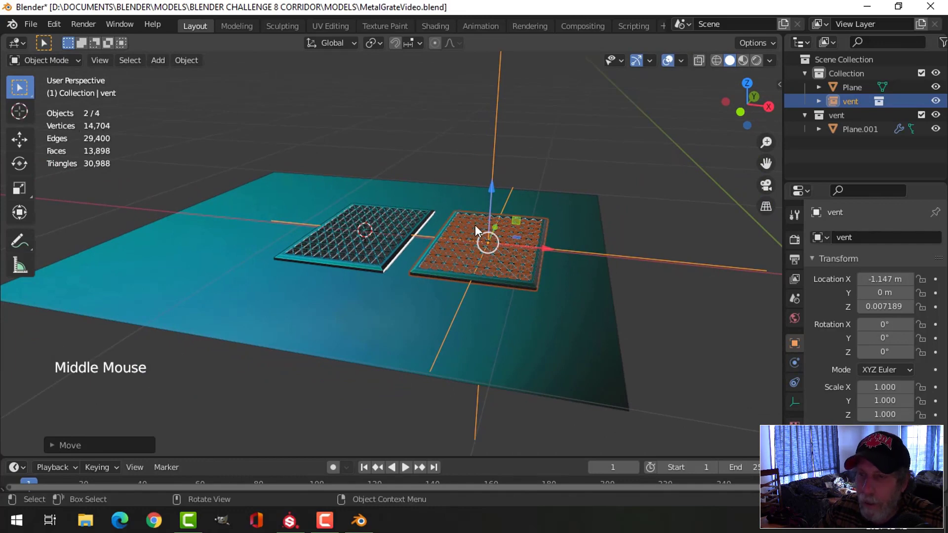
mouse_move(470, 221)
middle_mouse_down()
mouse_move(478, 239)
mouse_move(489, 235)
mouse_move(477, 228)
middle_mouse_up()
scroll(478, 239, "down", 2)
Rotate the instance 90° on X, scale it to 0.54, and position it along Y
type("rx")
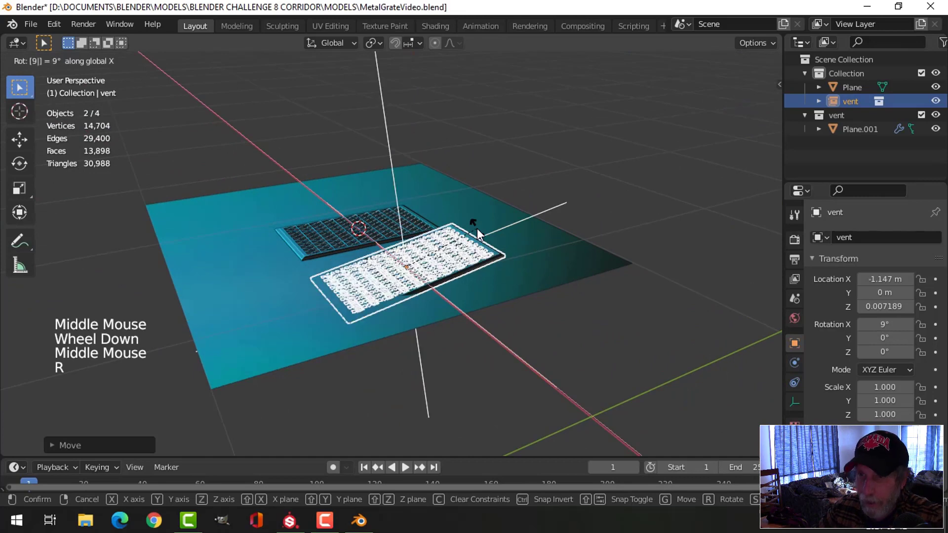
type("90")
key("Return")
left_click_drag(445, 252, 649, 202)
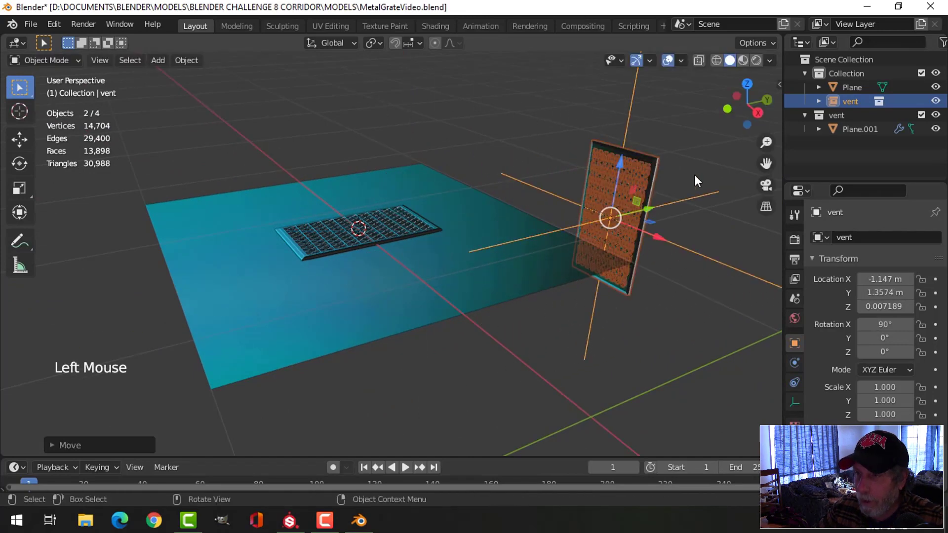
key("s")
middle_click_drag(652, 192, 641, 228)
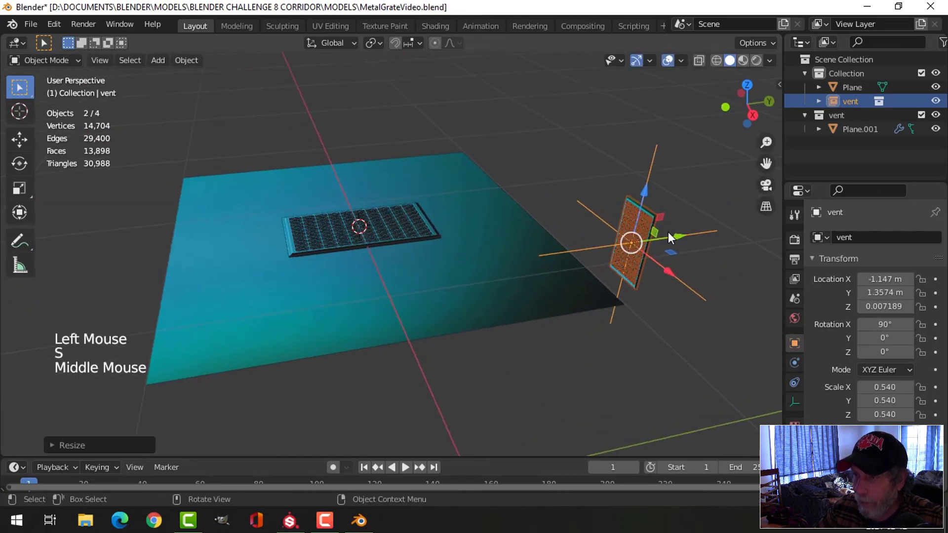
left_click_drag(668, 232, 542, 230)
key("alt+a")
middle_click_drag(541, 234, 505, 195)
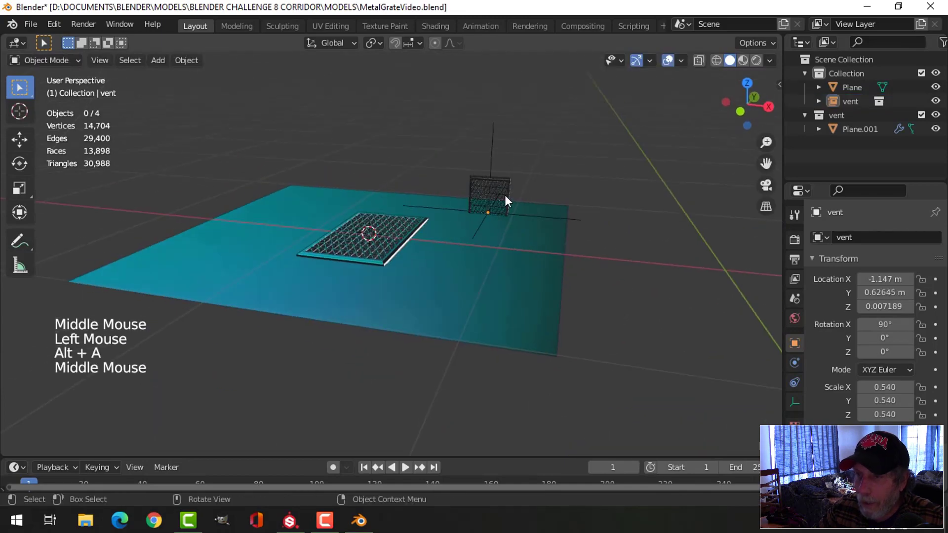
Raise the upright vent instance higher along Z
left_click(503, 191)
left_click_drag(495, 160, 494, 112)
middle_click_drag(510, 182, 414, 235)
scroll(462, 227, "up", 3)
Deselect everything and select the grate Plane.001
key("alt+a")
left_click(421, 219)
scroll(442, 222, "up", 5)
key("alt+a")
scroll(394, 217, "down", 3)
left_click(414, 223)
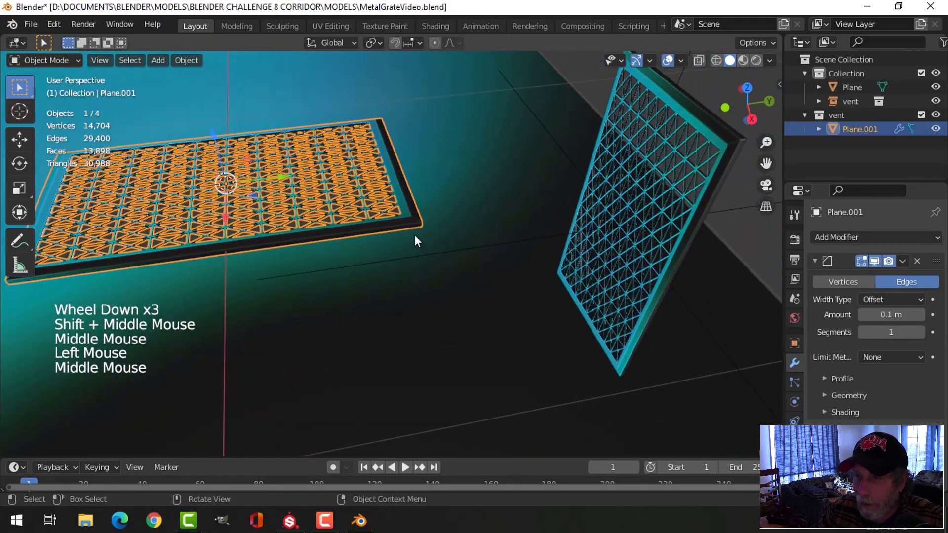
In the grate's mesh, switch to face selection and select the rim face loop
key("Tab")
scroll(429, 227, "up", 2)
key("alt+a")
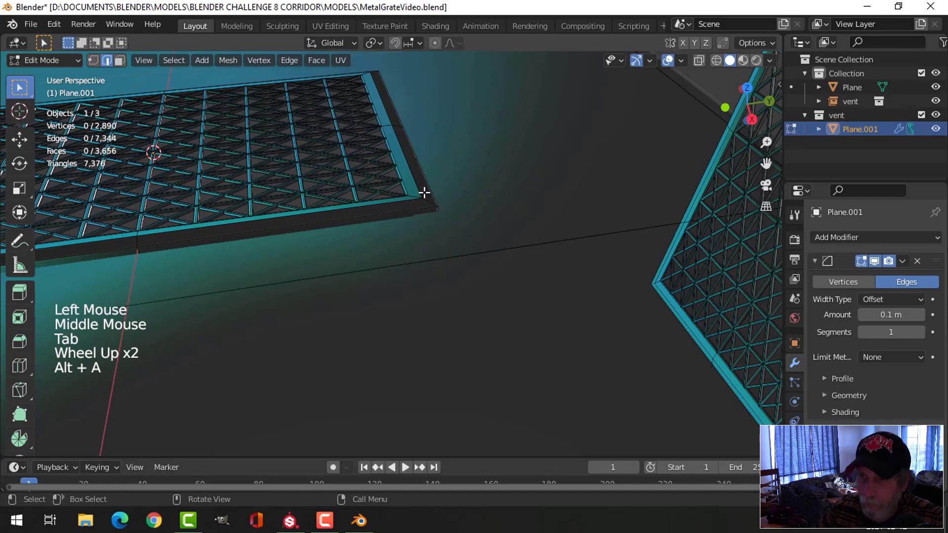
key("3")
left_click(431, 192, "alt+shift")
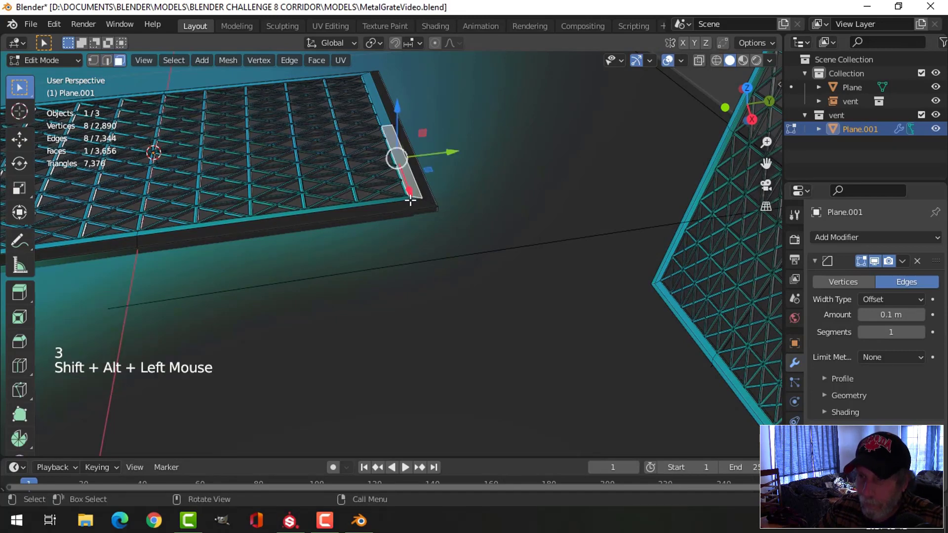
key("alt+a")
left_click(430, 203, "alt+shift")
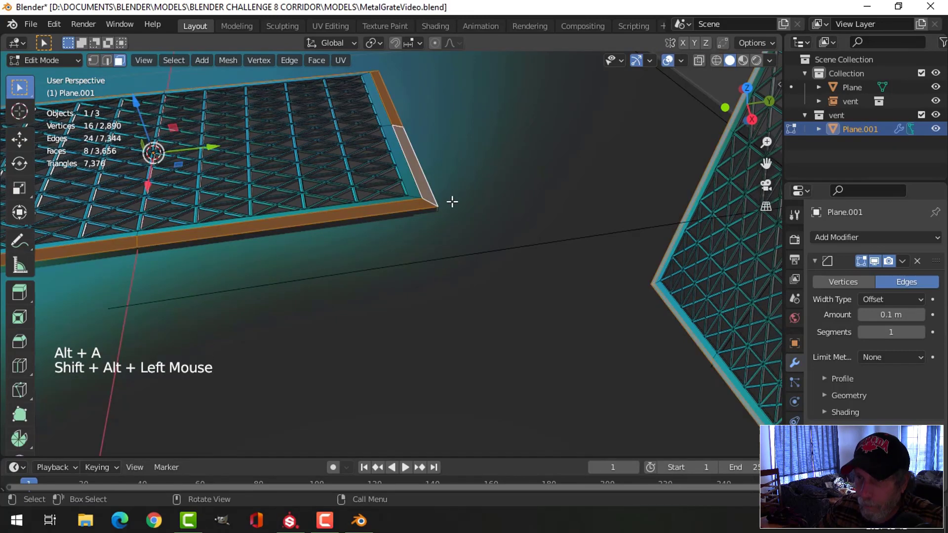
middle_click_drag(451, 201, 442, 205)
scroll(484, 205, "down", 2)
Scale the rim faces, then undo it, leaving the grate's rim unchanged and deselected
key("s")
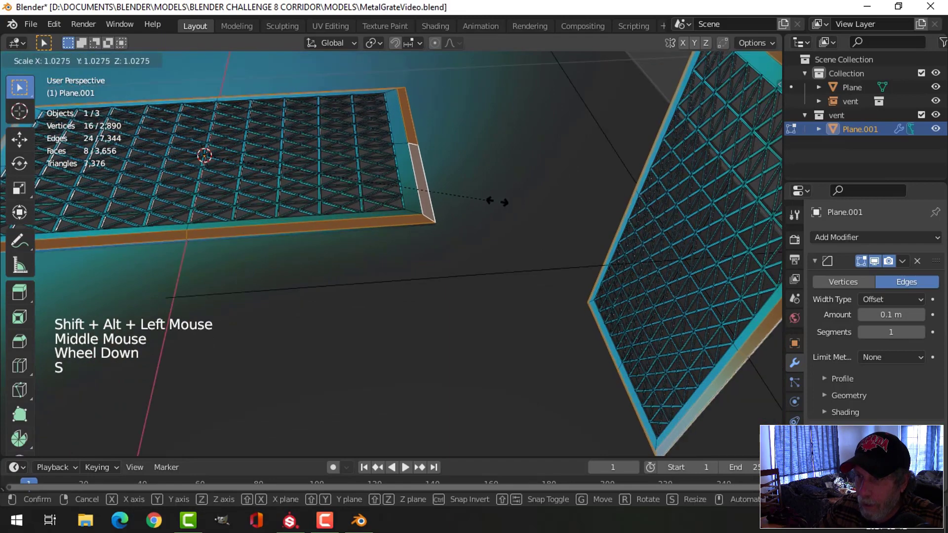
left_click(527, 207)
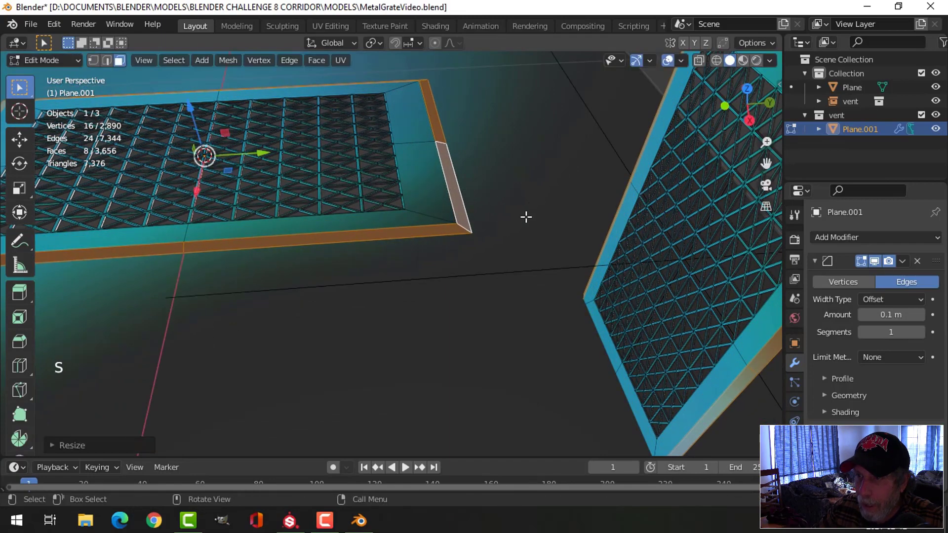
middle_click_drag(525, 214, 607, 213)
scroll(617, 207, "down", 2)
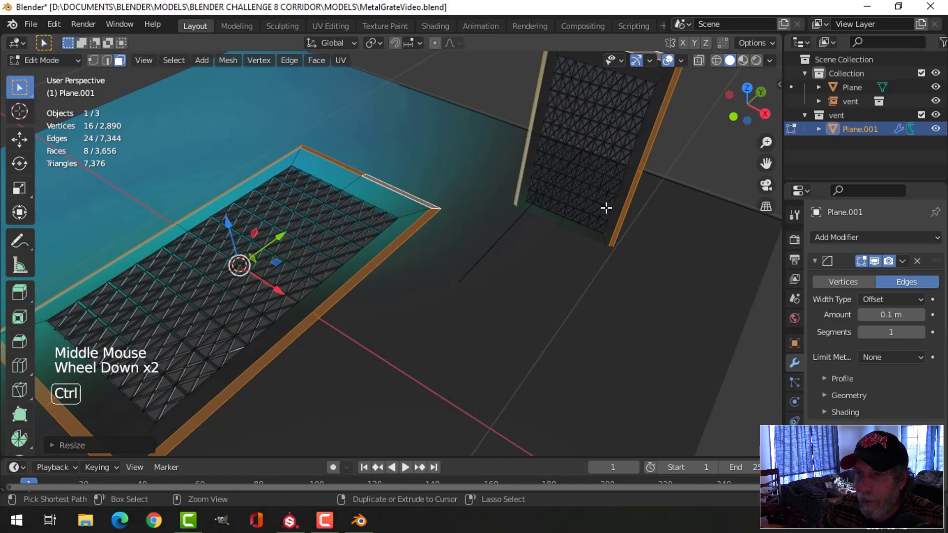
key("ctrl+z")
key("alt+a")
key("Tab")
key("alt+a")
scroll(606, 207, "down", 2)
mouse_move(588, 207)
middle_mouse_down()
mouse_move(549, 173)
mouse_move(573, 198)
middle_mouse_up()
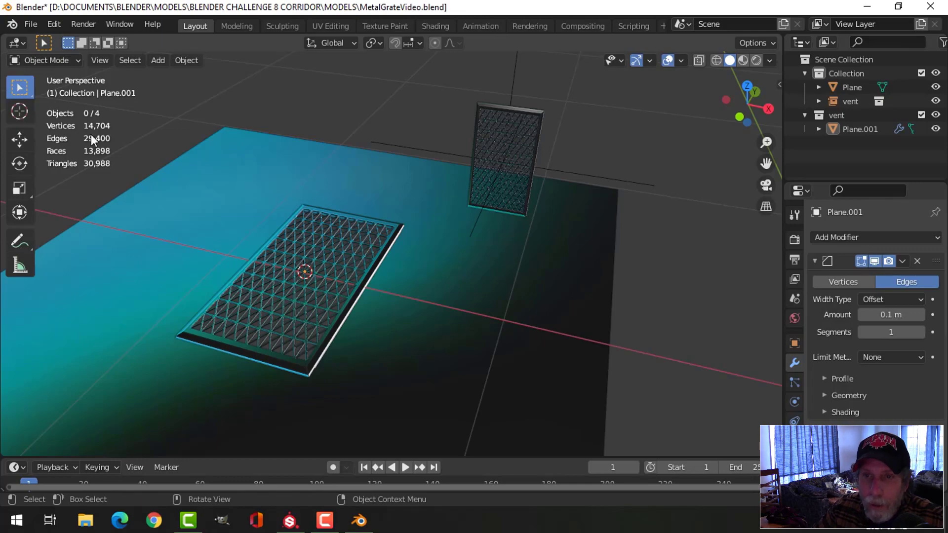
Delete the upright vent collection instance
left_click(485, 171)
key("x")
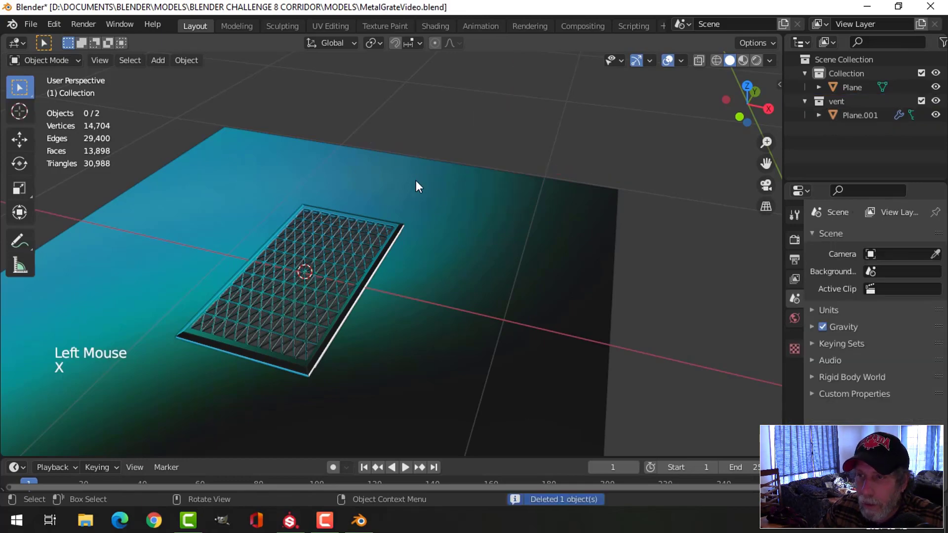
middle_click_drag(415, 179, 544, 184)
Hide the navigation gizmos and the grid and statistics overlays for a clean grate view
scroll(419, 216, "up", 2)
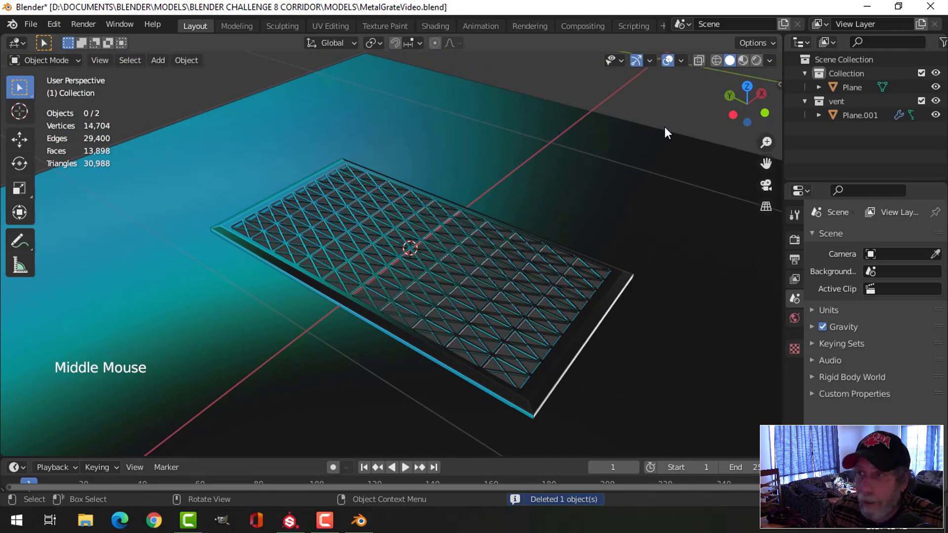
left_click(637, 60)
left_click(666, 60)
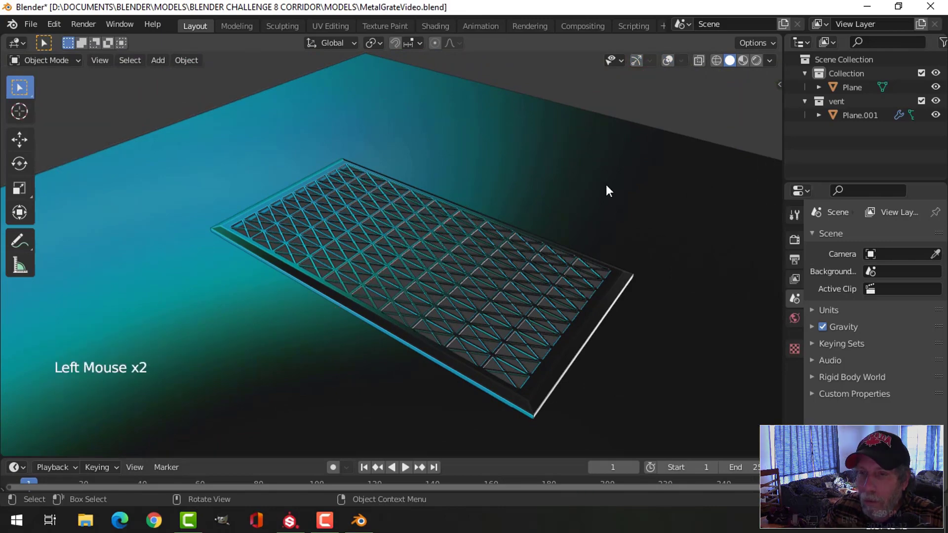